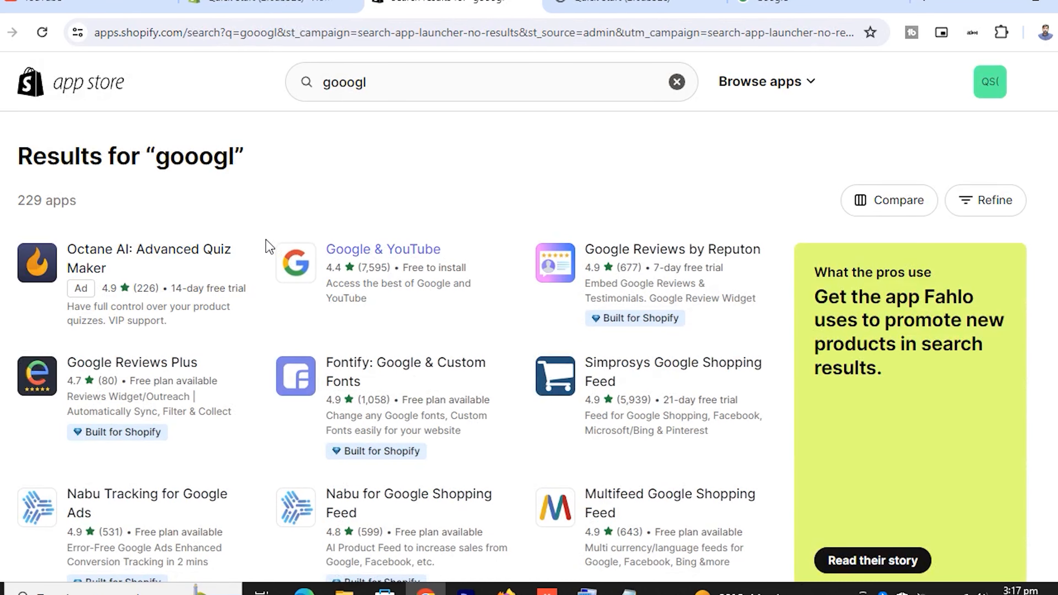
- Install the Google & YouTube app from the app store search results and approve its access to the Shopify store
{"action": "left_click", "coordinate": [418, 258]}
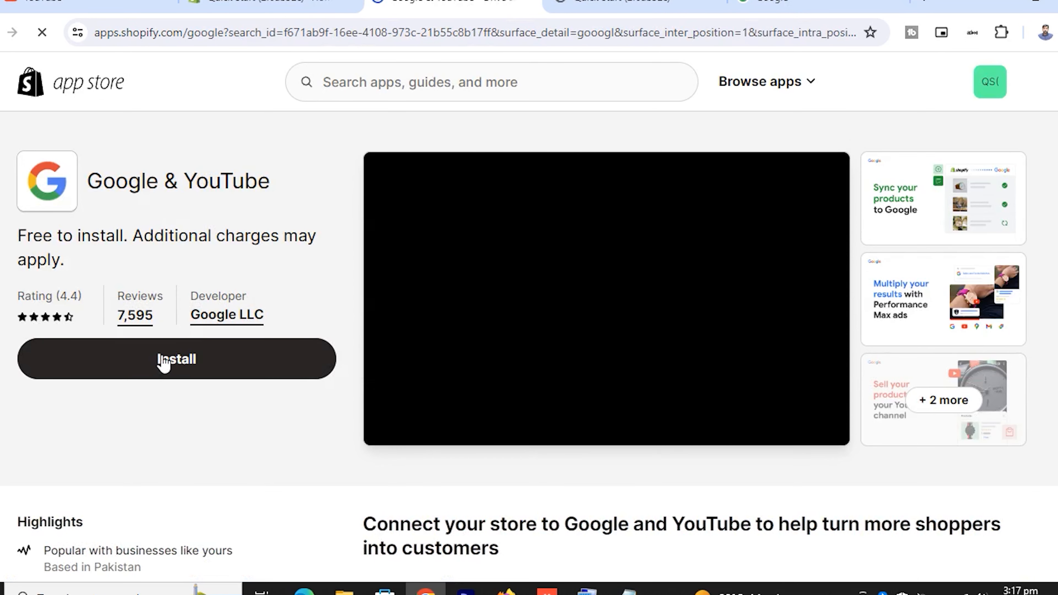
{"action": "left_click", "coordinate": [164, 359]}
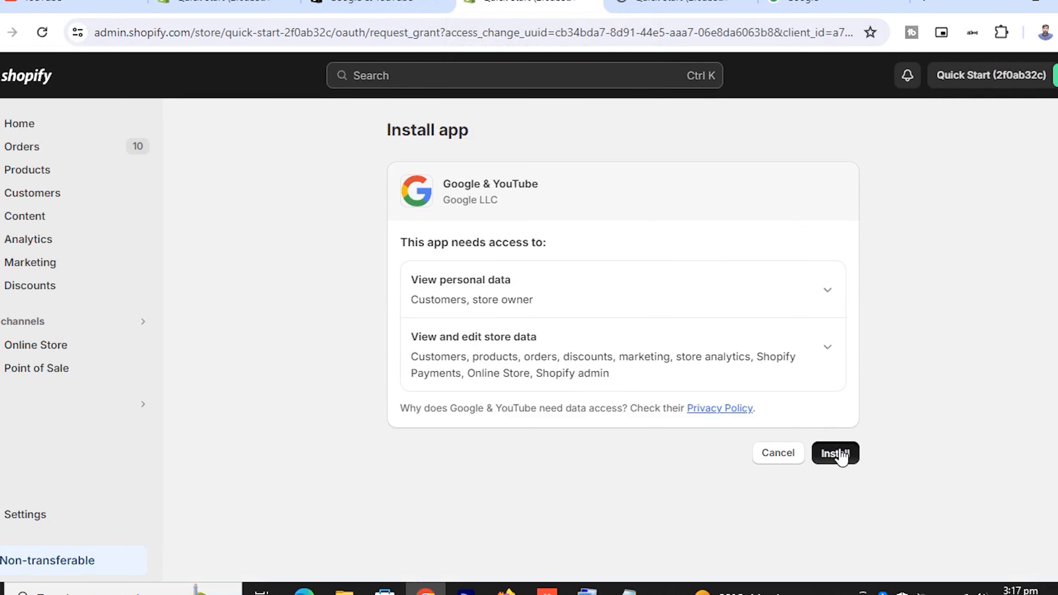
{"action": "left_click", "coordinate": [838, 454]}
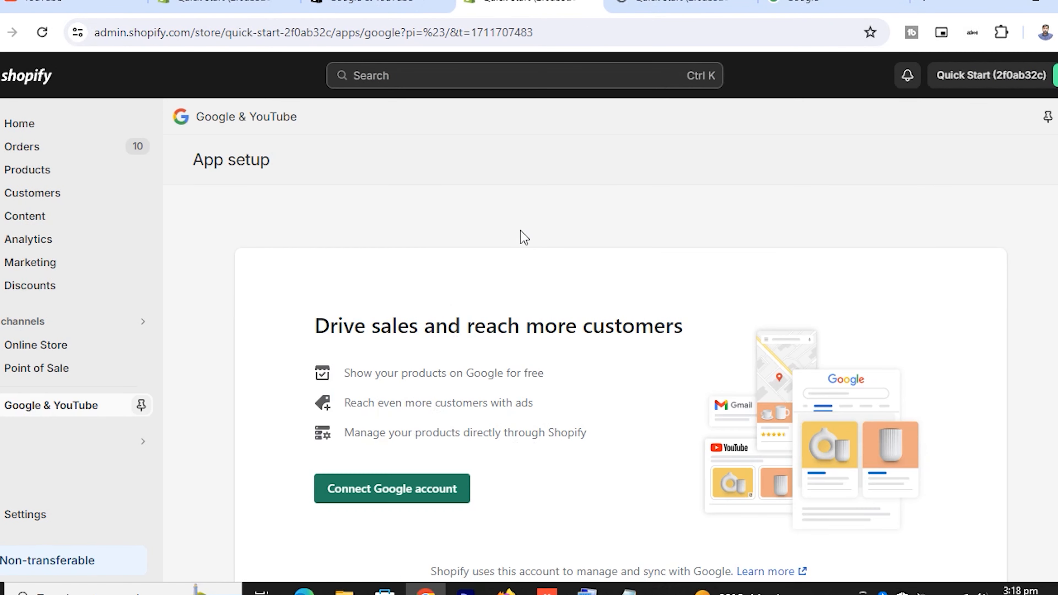
- Search Google for google analytics and open the Analytics Tools & Solutions for Your Business result
{"action": "left_click", "coordinate": [828, 2]}
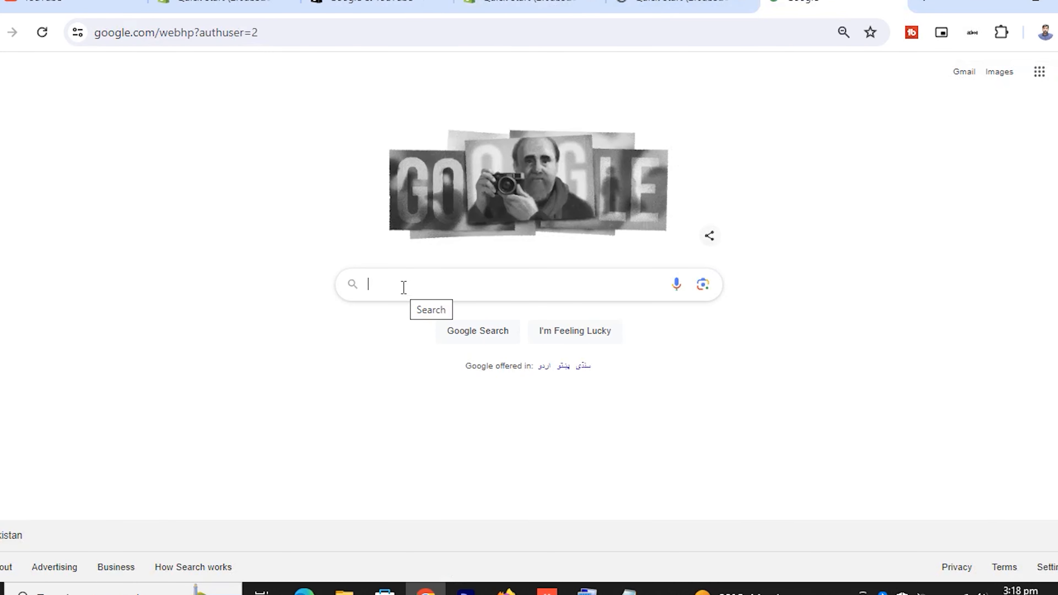
{"action": "type", "text": "googole"}
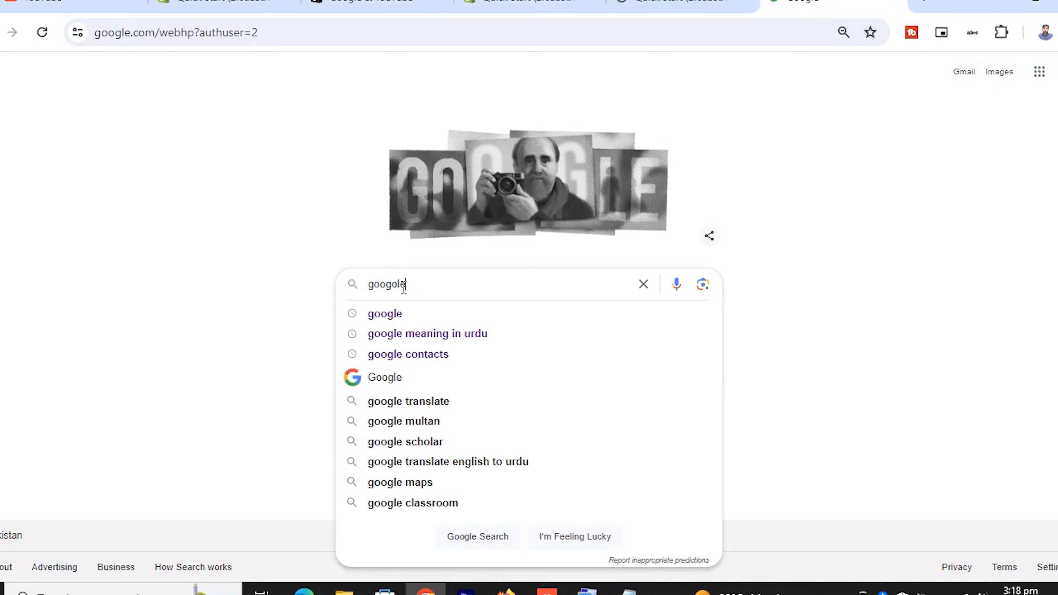
{"action": "type", "text": " an"}
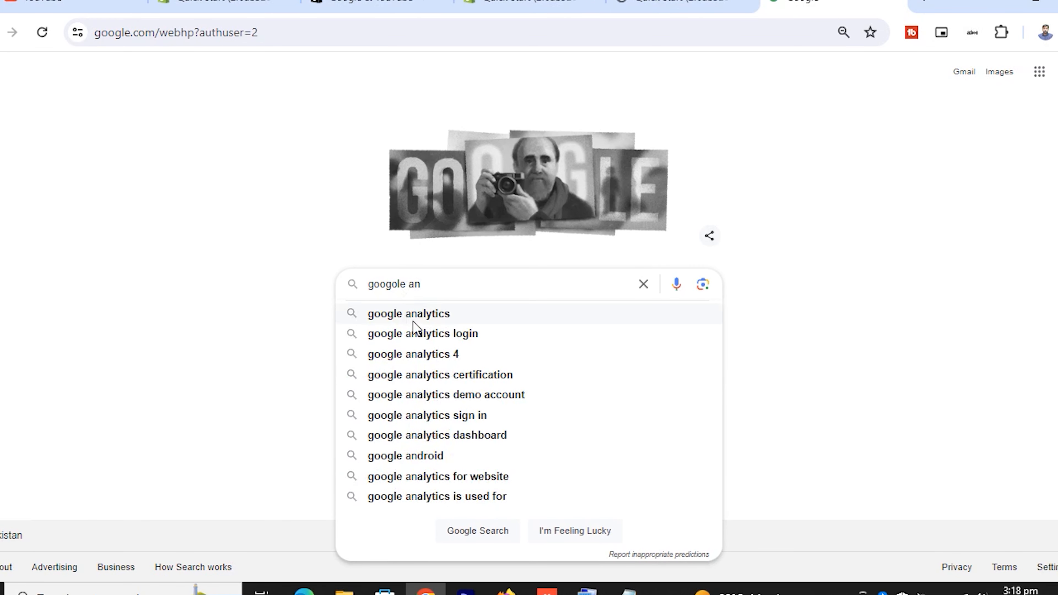
{"action": "left_click", "coordinate": [414, 323]}
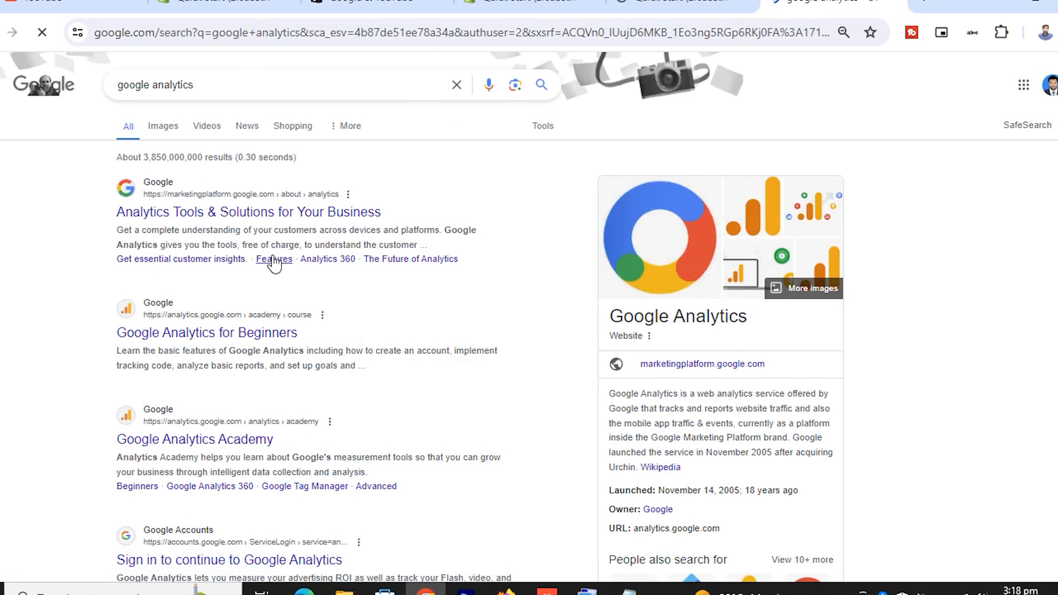
{"action": "left_click", "coordinate": [257, 213]}
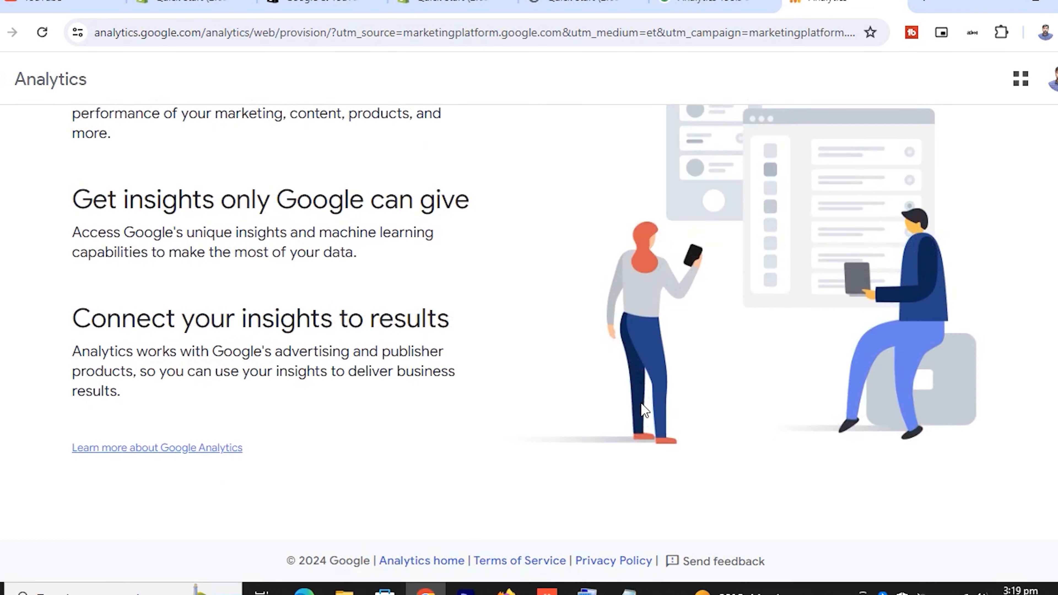
- Start measuring in Google Analytics and name the new account "shopify store"
{"action": "scroll", "coordinate": [640, 409], "scroll_direction": "up", "scroll_amount": 5}
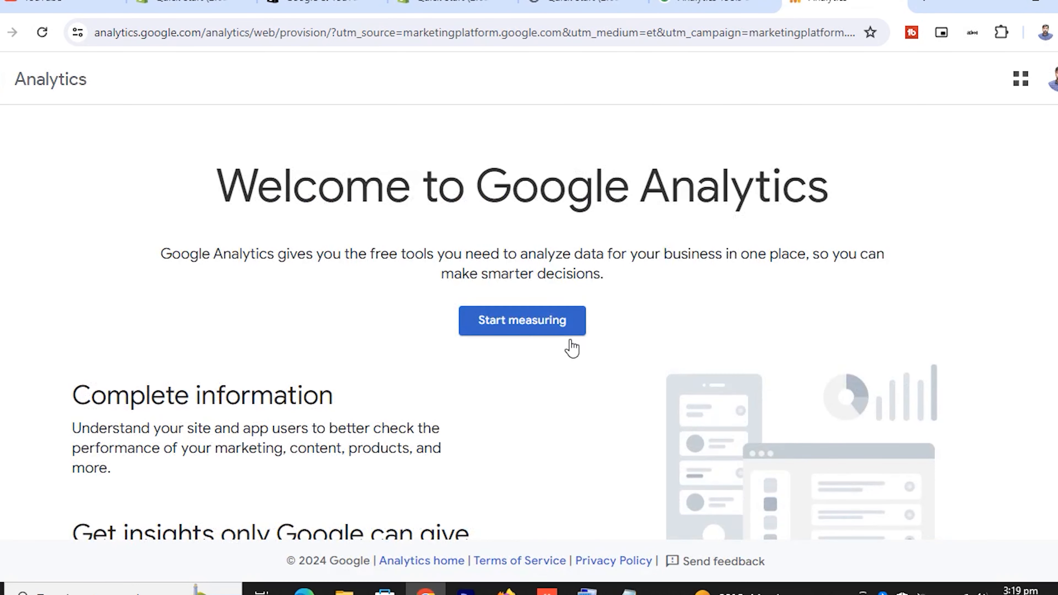
{"action": "left_click", "coordinate": [563, 332]}
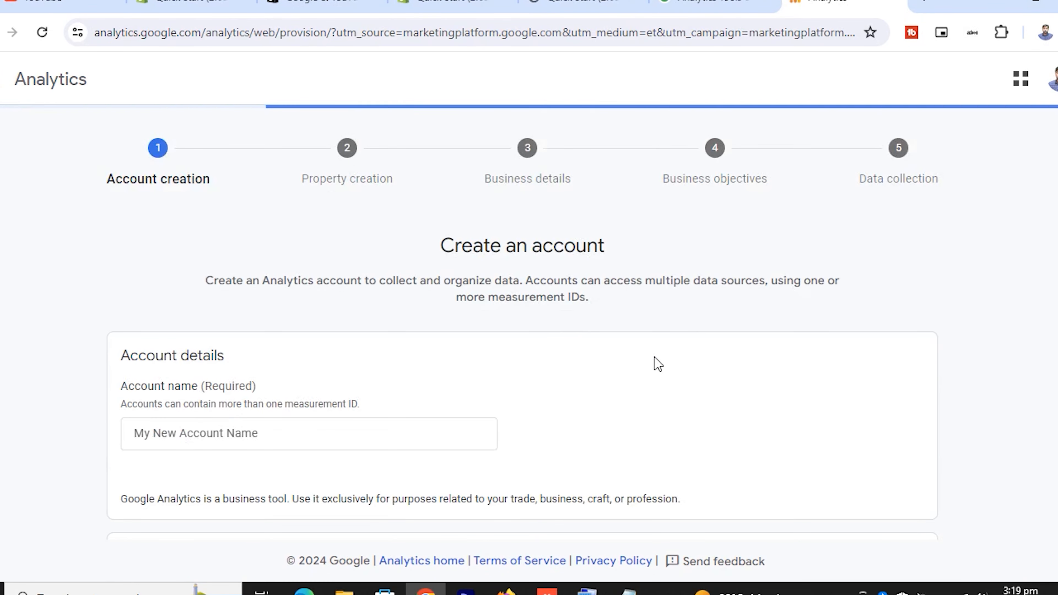
{"action": "scroll", "coordinate": [494, 360], "scroll_direction": "down", "scroll_amount": 3}
{"action": "left_click", "coordinate": [183, 271]}
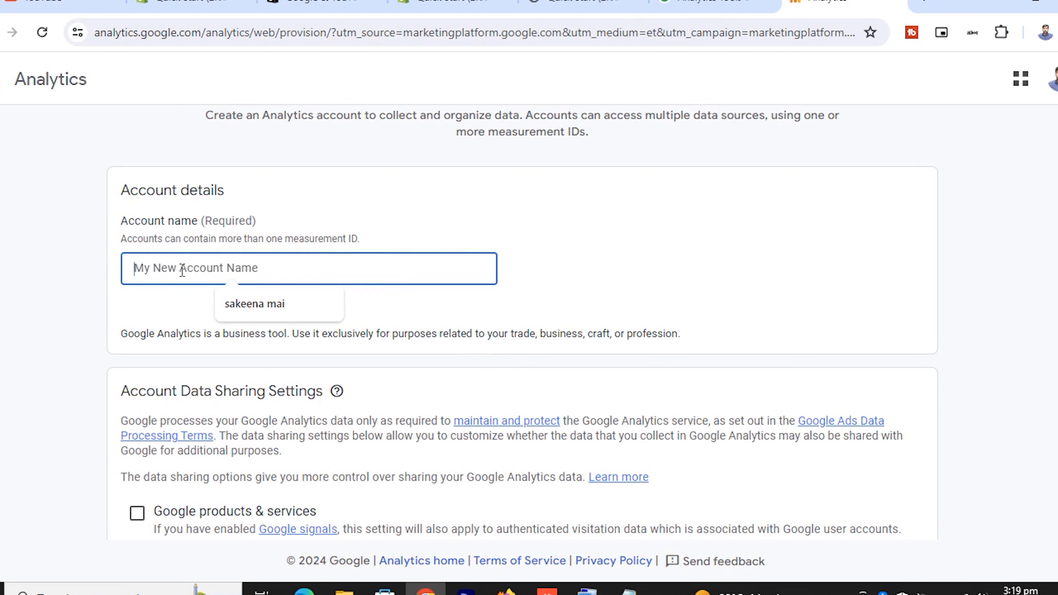
{"action": "type", "text": "shop"}
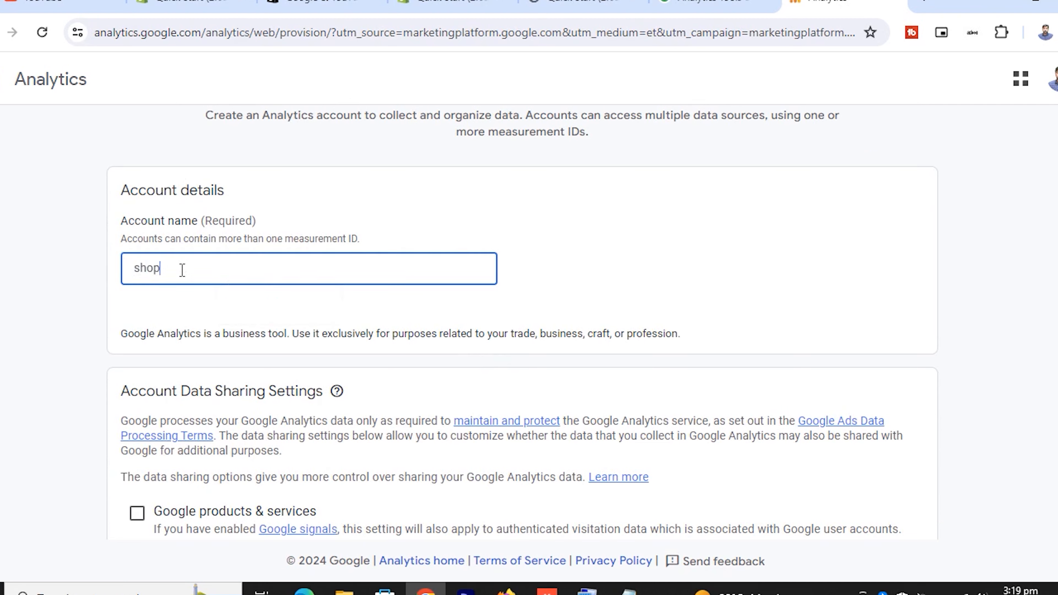
{"action": "type", "text": "ify store"}
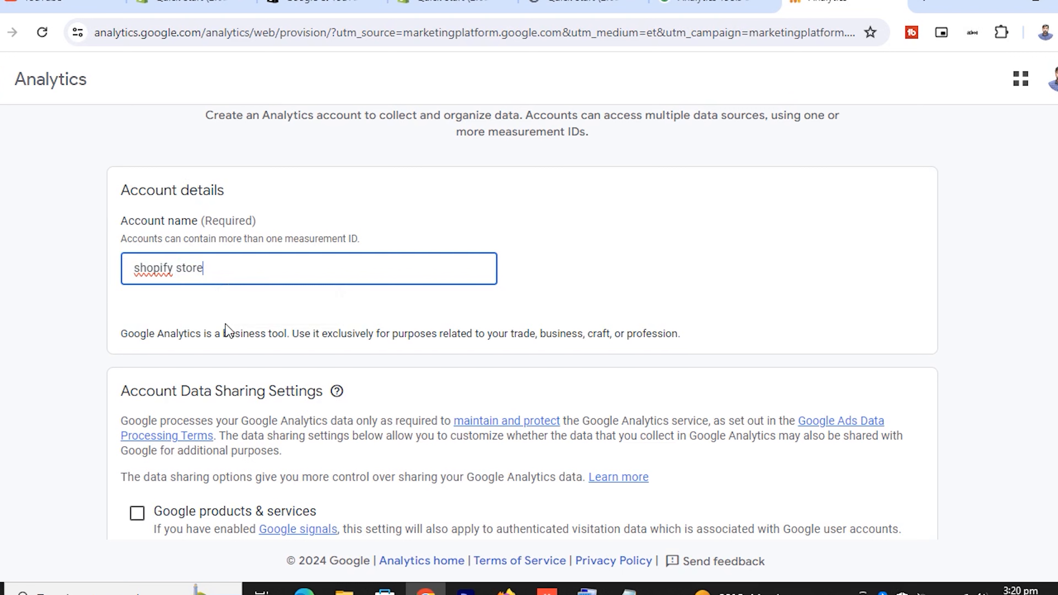
- Enable Google products & services in the account data sharing settings and proceed to property creation
{"action": "scroll", "coordinate": [225, 329], "scroll_direction": "down", "scroll_amount": 3}
{"action": "left_click", "coordinate": [138, 350]}
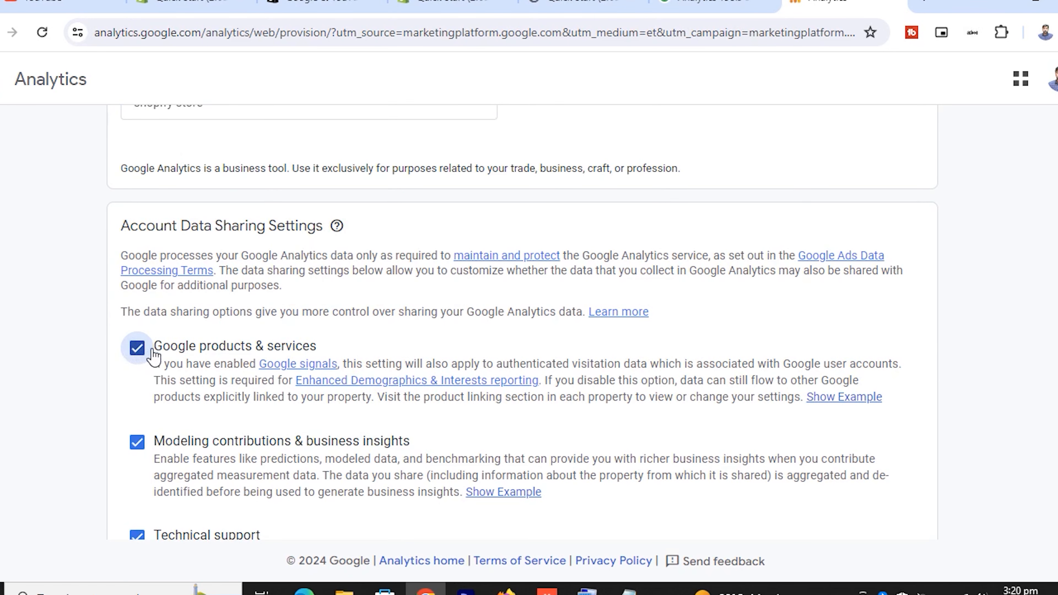
{"action": "left_click", "coordinate": [137, 348]}
{"action": "left_click", "coordinate": [138, 348]}
{"action": "scroll", "coordinate": [171, 258], "scroll_direction": "down", "scroll_amount": 5}
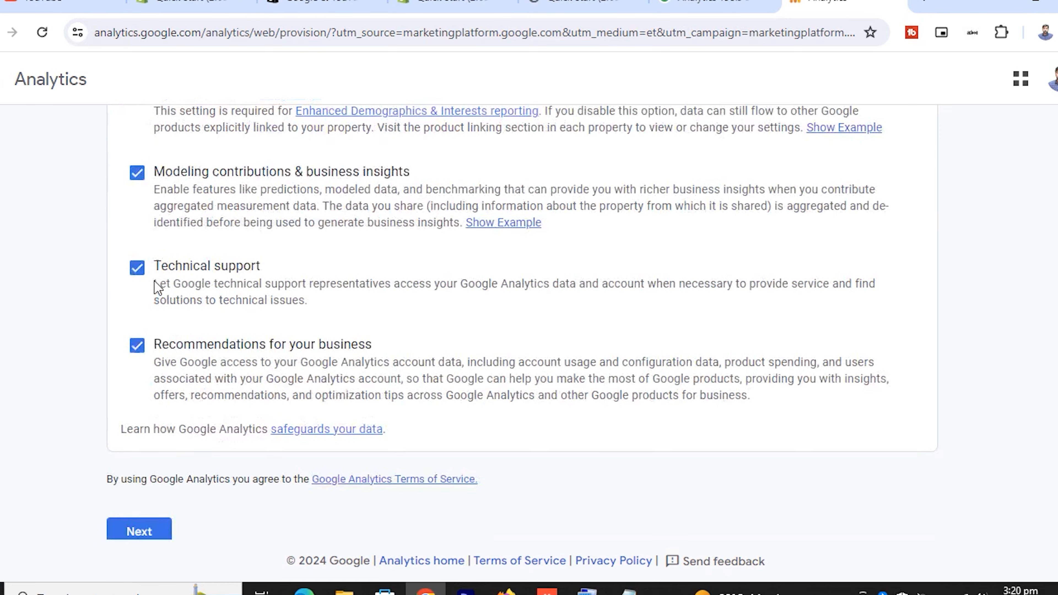
{"action": "scroll", "coordinate": [156, 287], "scroll_direction": "down", "scroll_amount": 1}
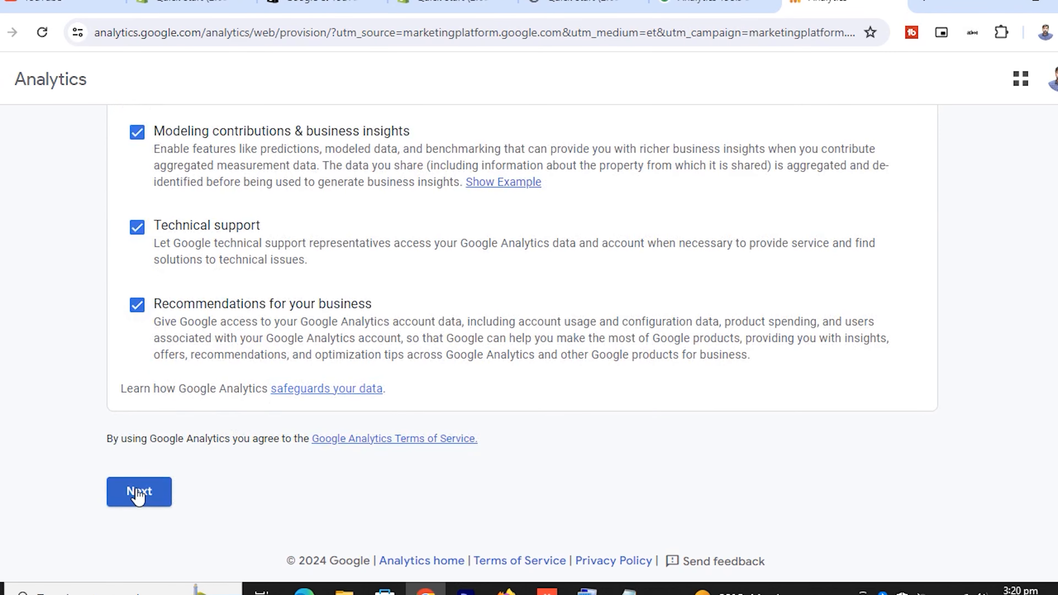
{"action": "left_click", "coordinate": [109, 490]}
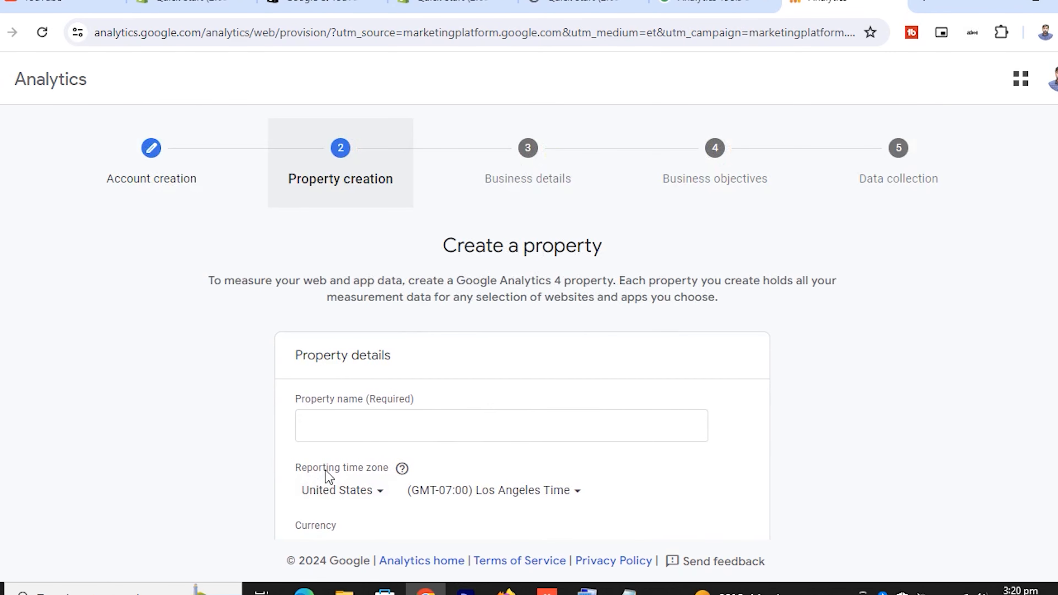
- Name the property "shopify store 1", keep US Dollar as its currency, and proceed to the business details
{"action": "left_click", "coordinate": [352, 421]}
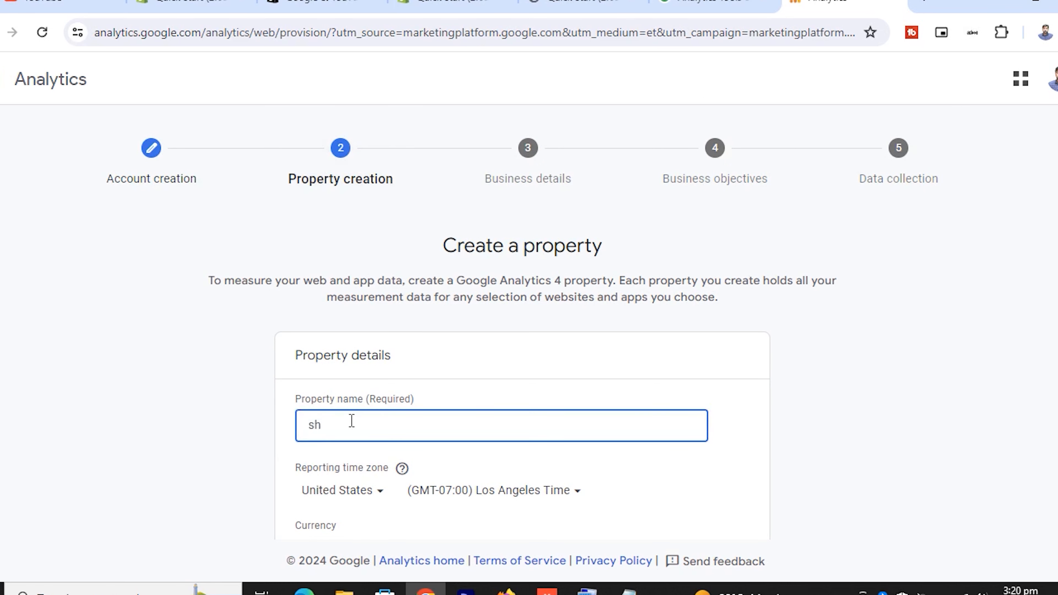
{"action": "type", "text": "shopify store 1"}
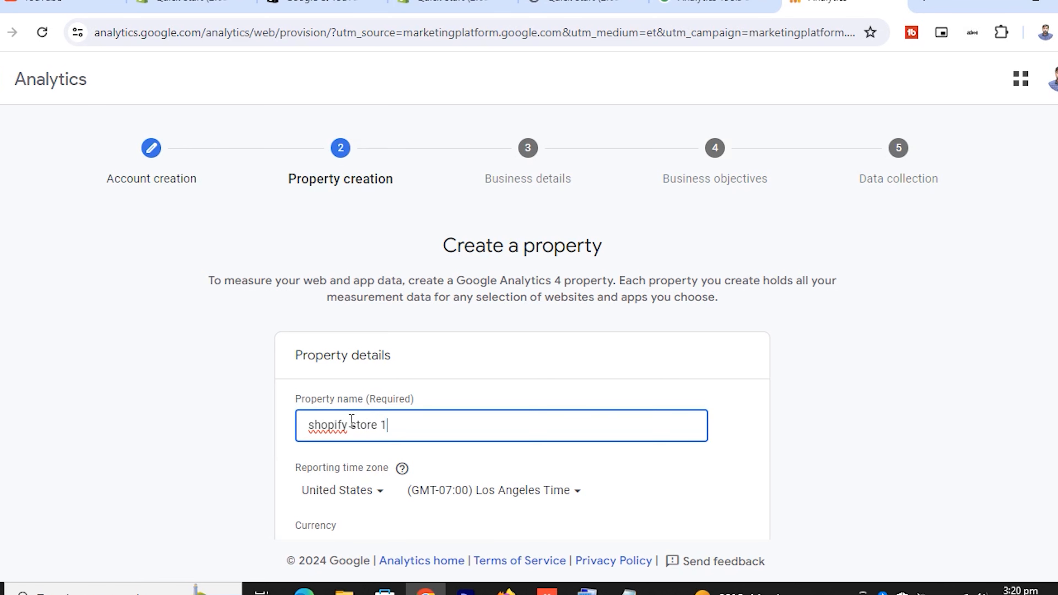
{"action": "scroll", "coordinate": [680, 424], "scroll_direction": "down", "scroll_amount": 3}
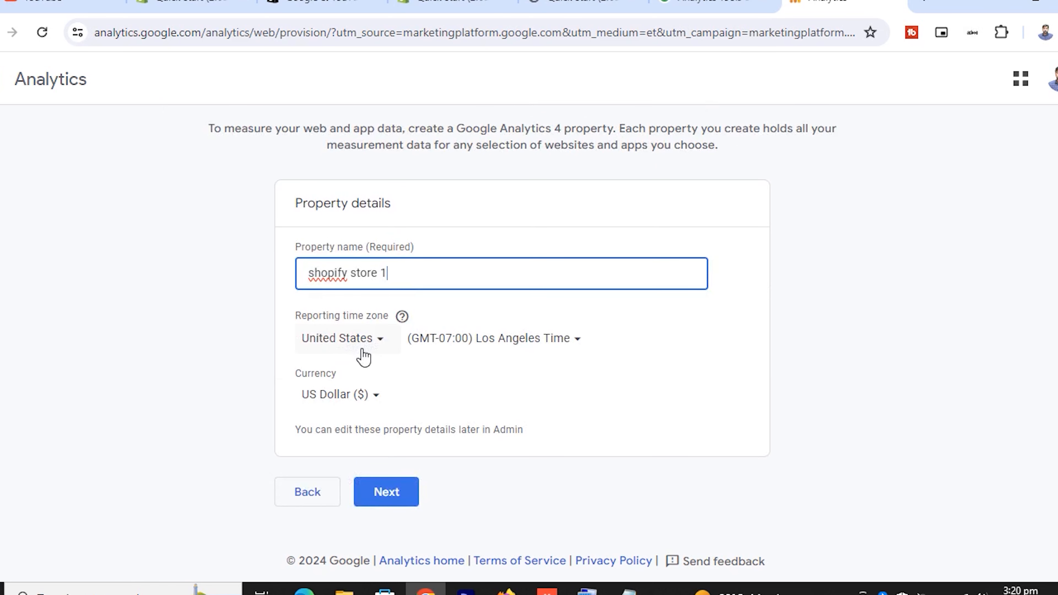
{"action": "left_click", "coordinate": [336, 406]}
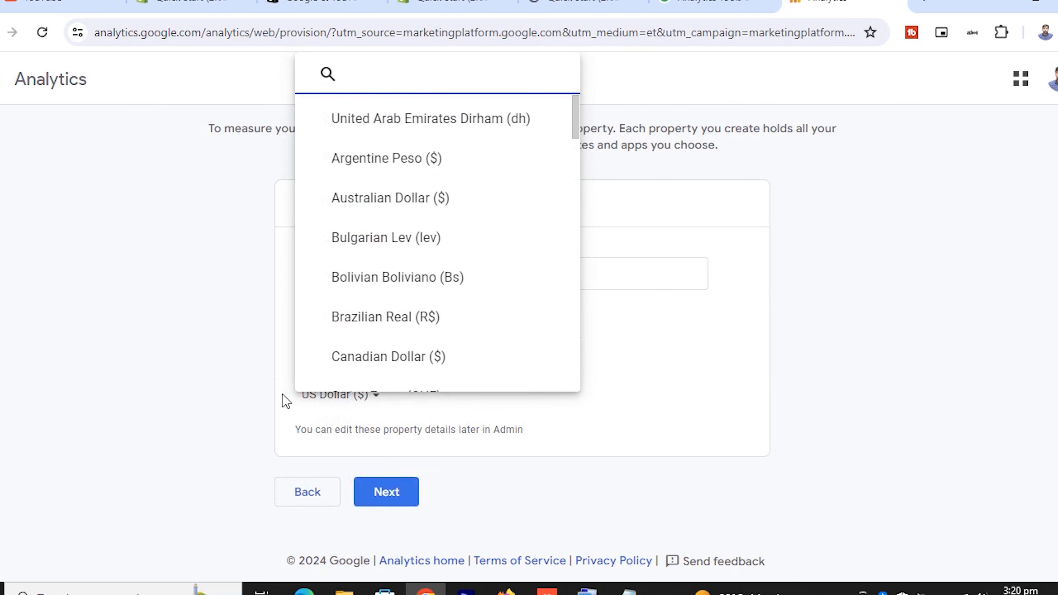
{"action": "left_click", "coordinate": [272, 397]}
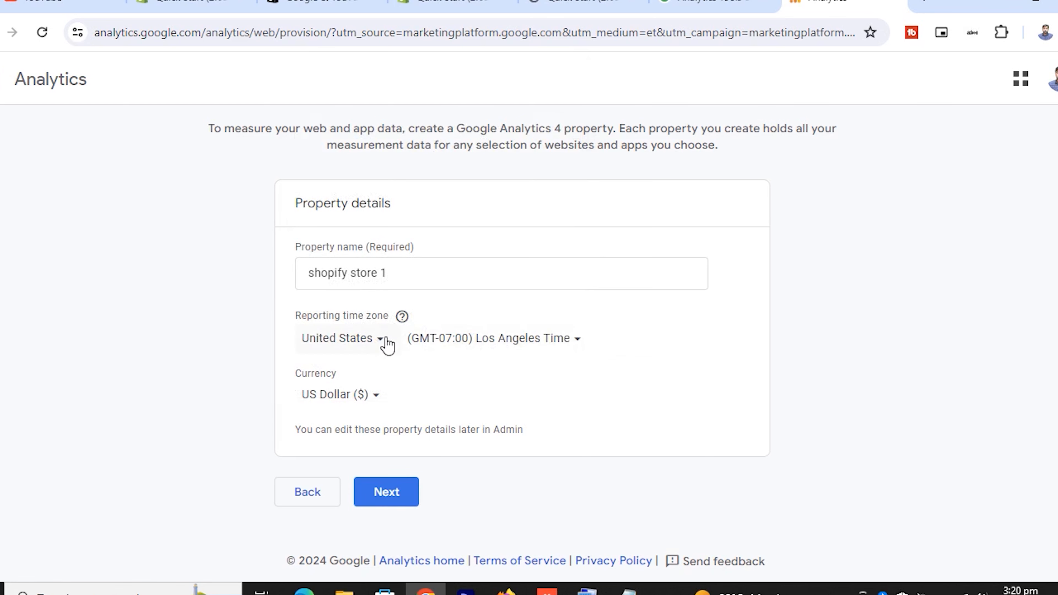
{"action": "left_click", "coordinate": [394, 498]}
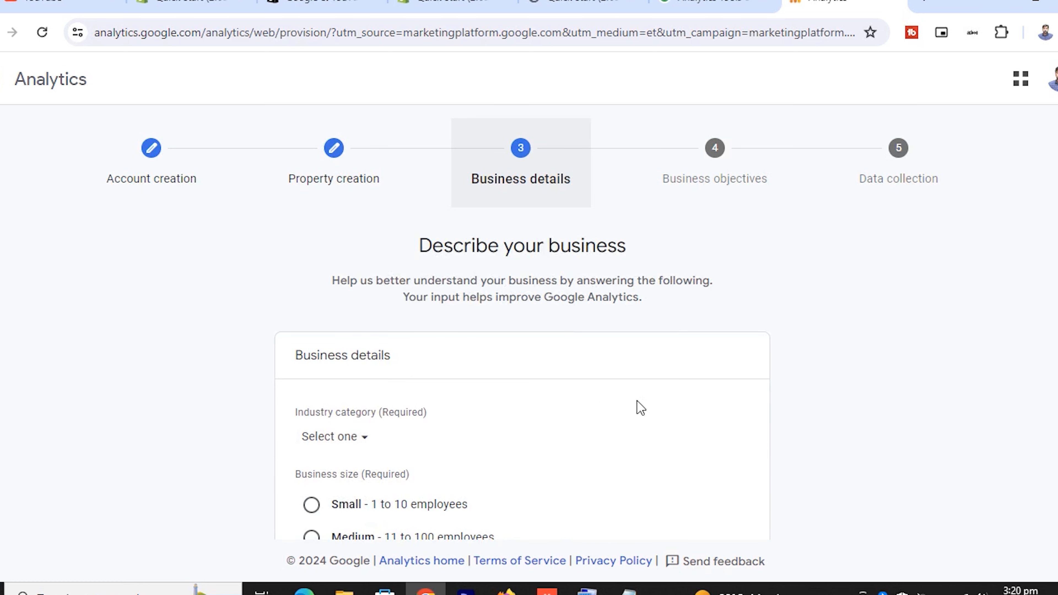
- Set the industry category in the business details to Shopping
{"action": "scroll", "coordinate": [640, 407], "scroll_direction": "down", "scroll_amount": 4}
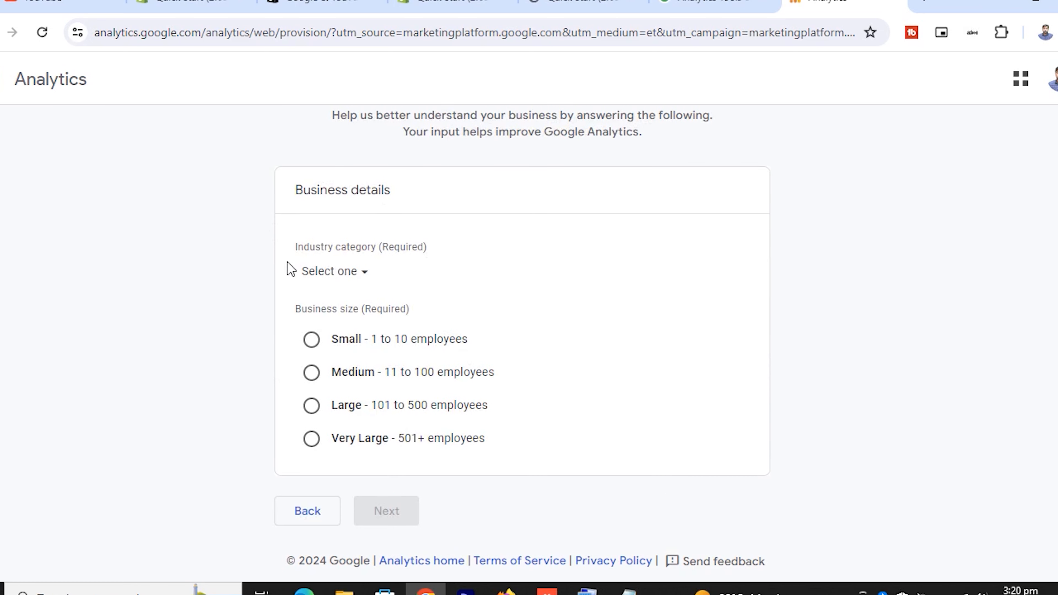
{"action": "left_click", "coordinate": [364, 276]}
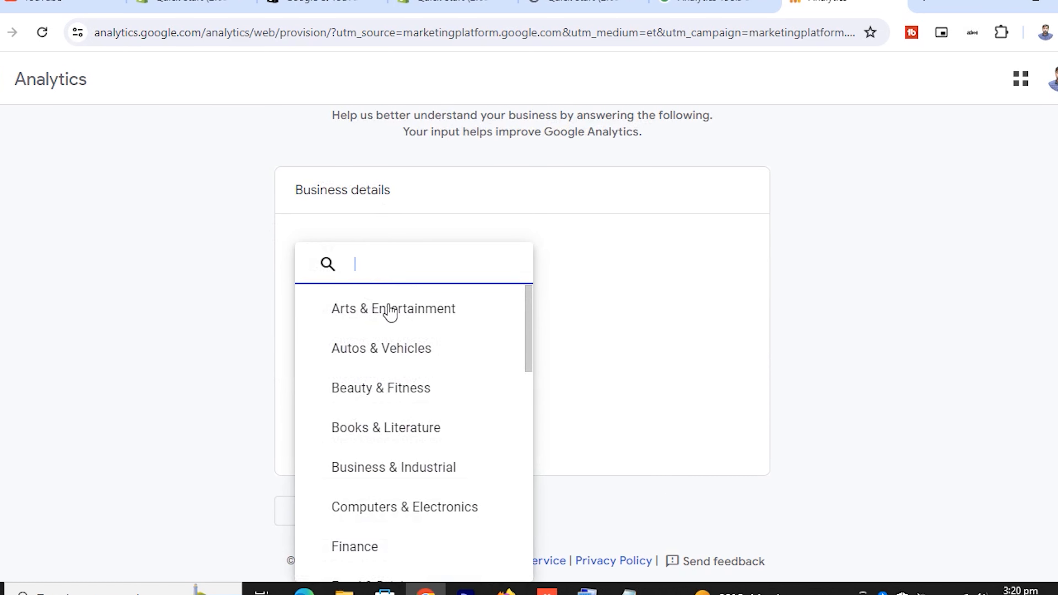
{"action": "scroll", "coordinate": [457, 404], "scroll_direction": "down", "scroll_amount": 4}
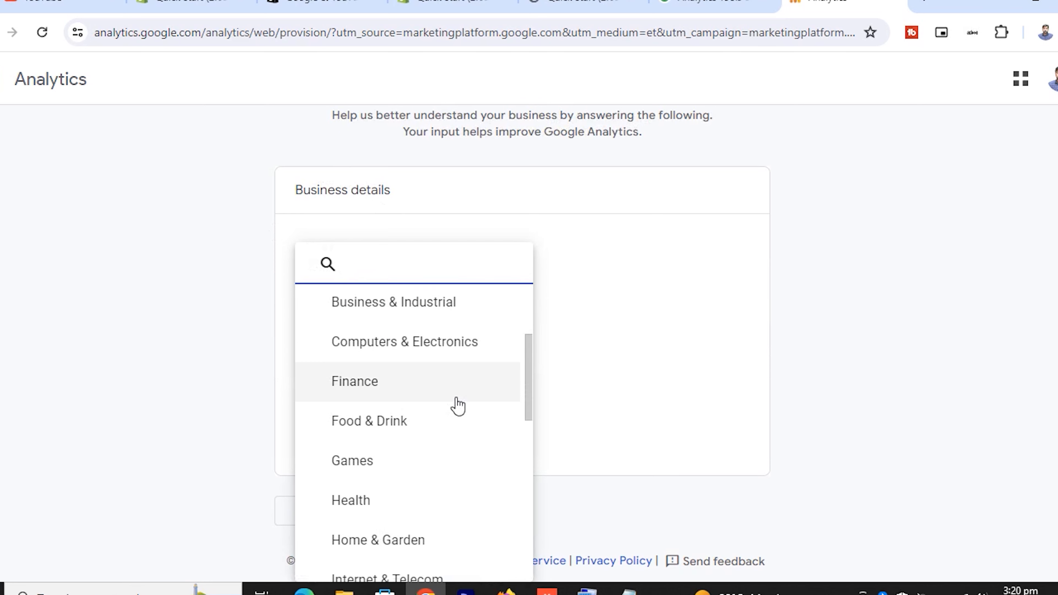
{"action": "scroll", "coordinate": [458, 405], "scroll_direction": "down", "scroll_amount": 8}
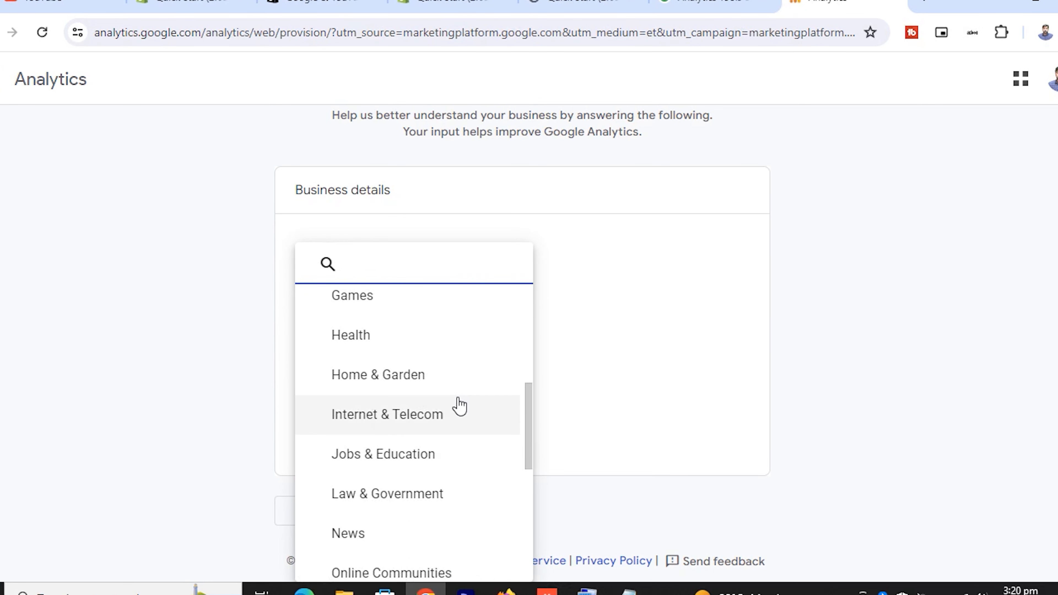
{"action": "scroll", "coordinate": [457, 409], "scroll_direction": "down", "scroll_amount": 6}
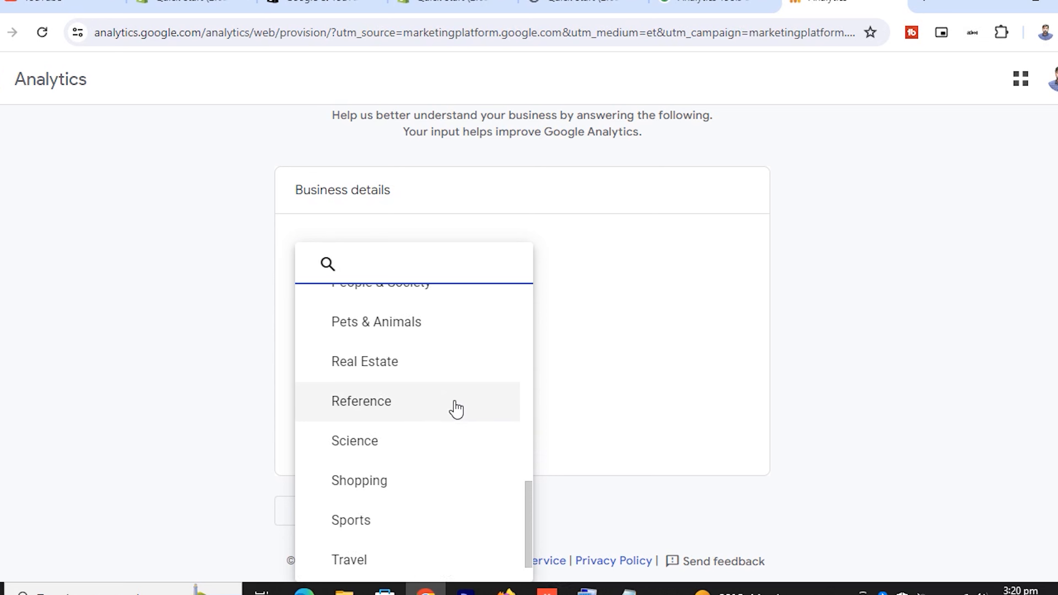
{"action": "left_click", "coordinate": [352, 447]}
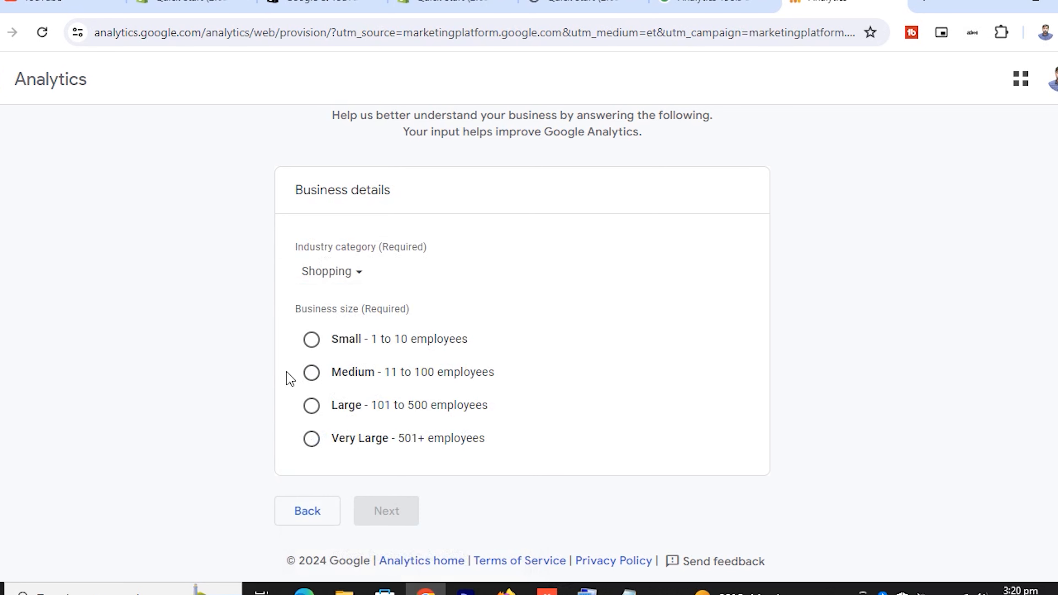
- Set the business size to Small - 1 to 10 employees and proceed to the business objectives
{"action": "left_click", "coordinate": [313, 340]}
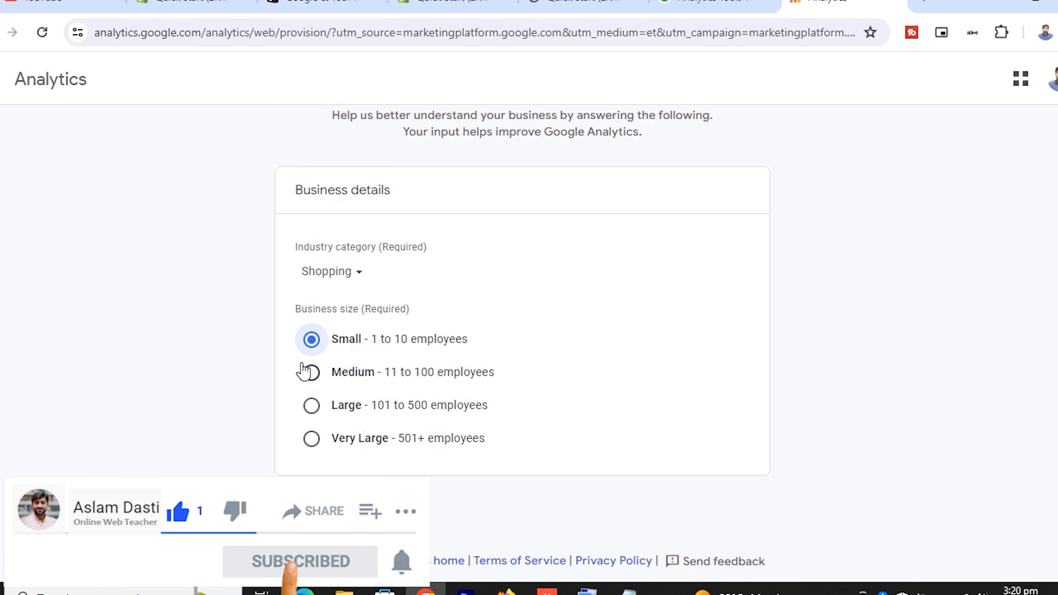
{"action": "left_click", "coordinate": [309, 374]}
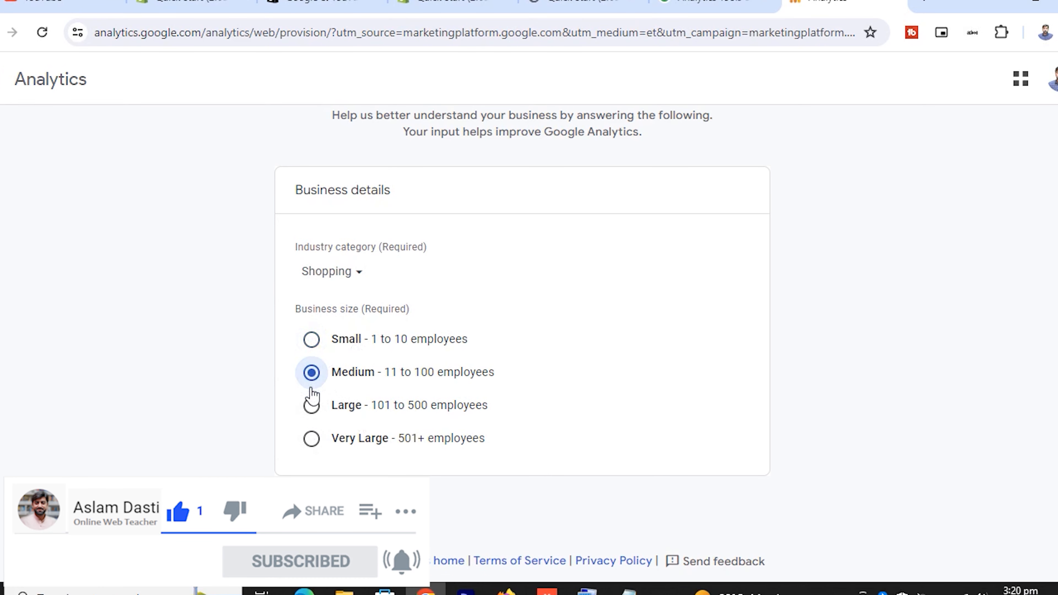
{"action": "left_click", "coordinate": [312, 404]}
{"action": "left_click", "coordinate": [313, 340]}
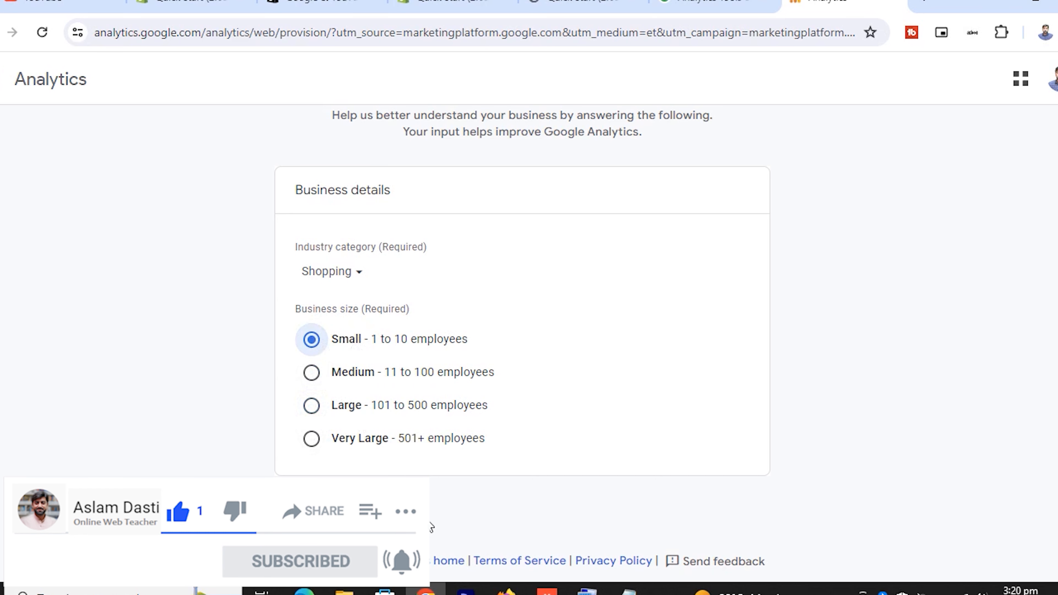
{"action": "left_click", "coordinate": [358, 506]}
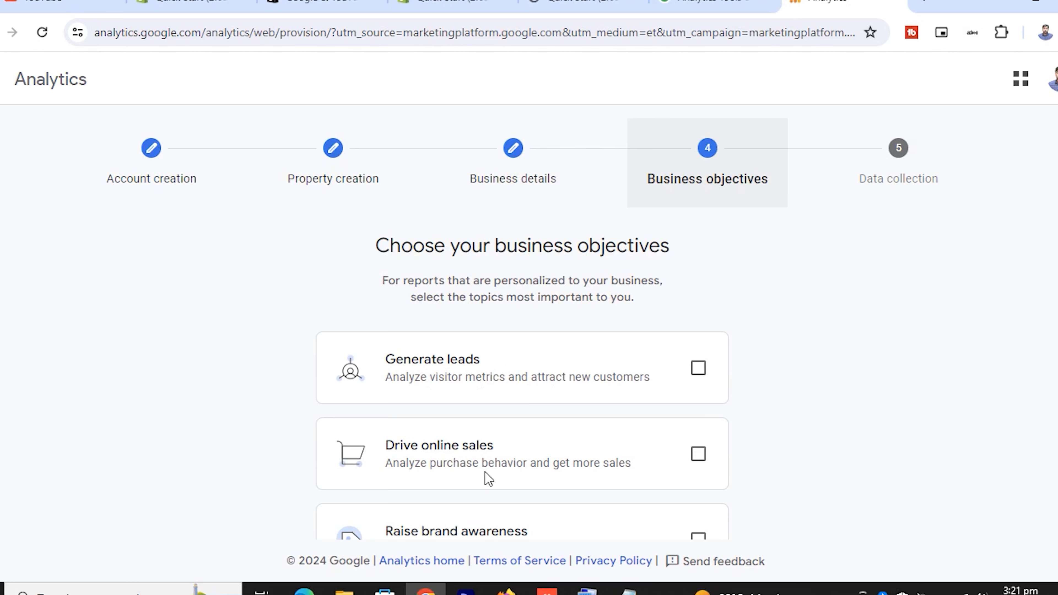
- Select the objectives Generate leads, Drive online sales, Raise brand awareness and Examine user behavior, and submit the property for creation
{"action": "scroll", "coordinate": [487, 479], "scroll_direction": "down", "scroll_amount": 4}
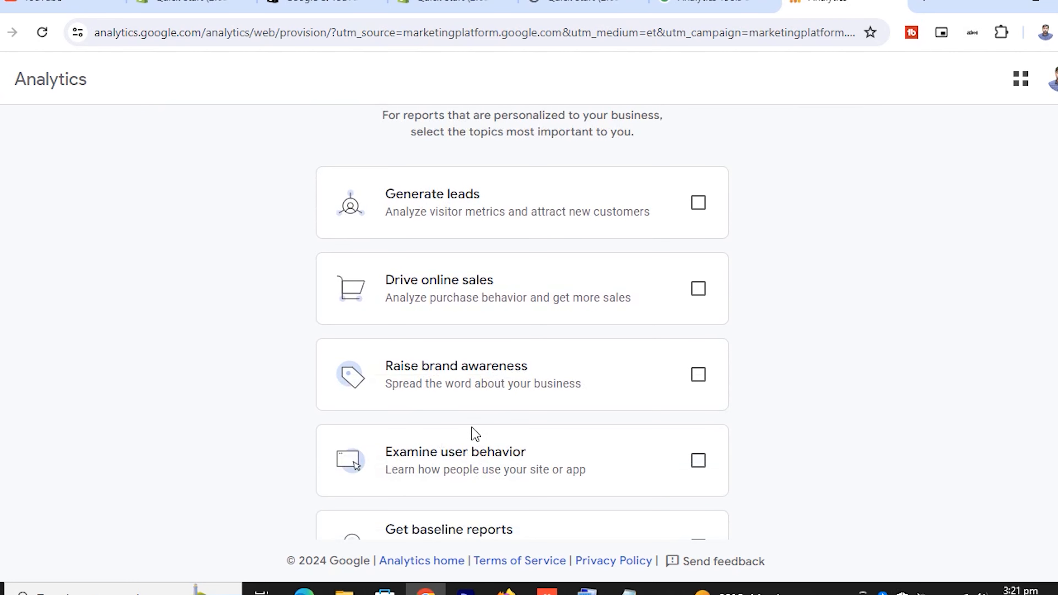
{"action": "scroll", "coordinate": [473, 429], "scroll_direction": "down", "scroll_amount": 3}
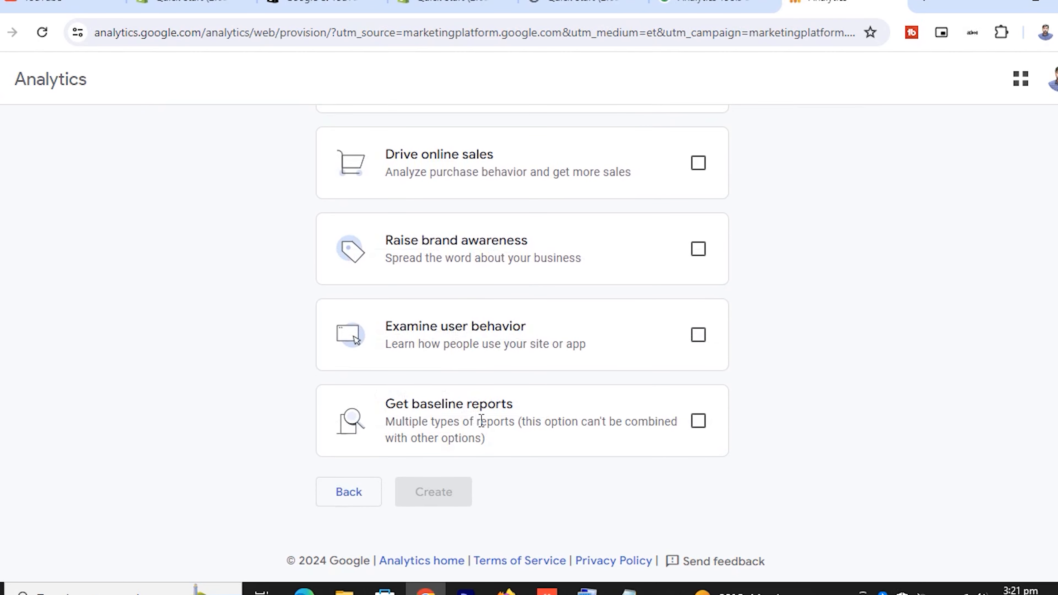
{"action": "scroll", "coordinate": [482, 420], "scroll_direction": "up", "scroll_amount": 7}
{"action": "scroll", "coordinate": [519, 421], "scroll_direction": "down", "scroll_amount": 7}
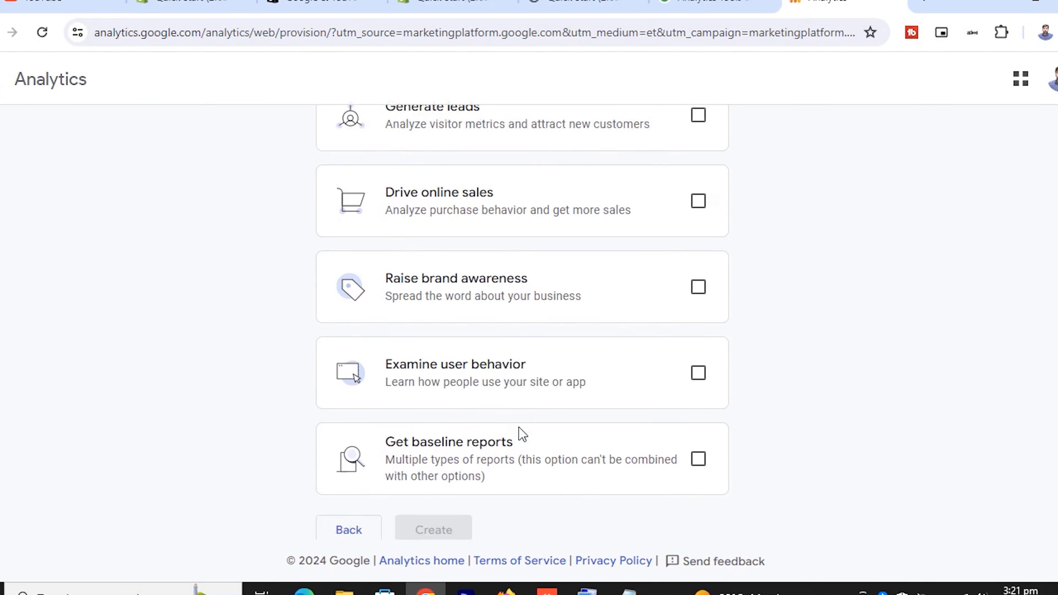
{"action": "scroll", "coordinate": [559, 337], "scroll_direction": "up", "scroll_amount": 5}
{"action": "scroll", "coordinate": [563, 338], "scroll_direction": "up", "scroll_amount": 2}
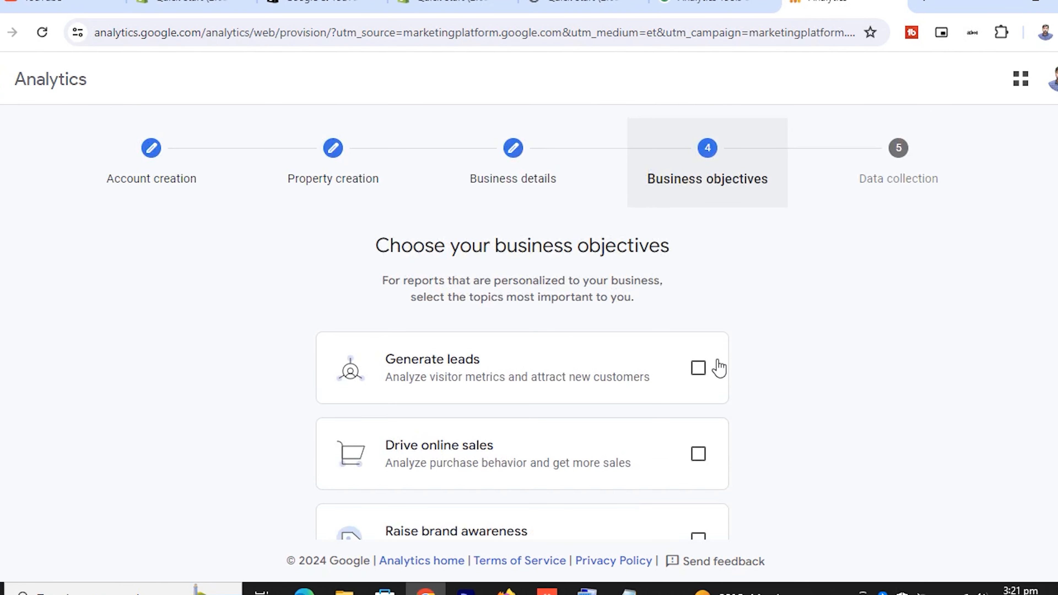
{"action": "left_click", "coordinate": [698, 367]}
{"action": "left_click", "coordinate": [698, 453]}
{"action": "scroll", "coordinate": [723, 402], "scroll_direction": "down", "scroll_amount": 6}
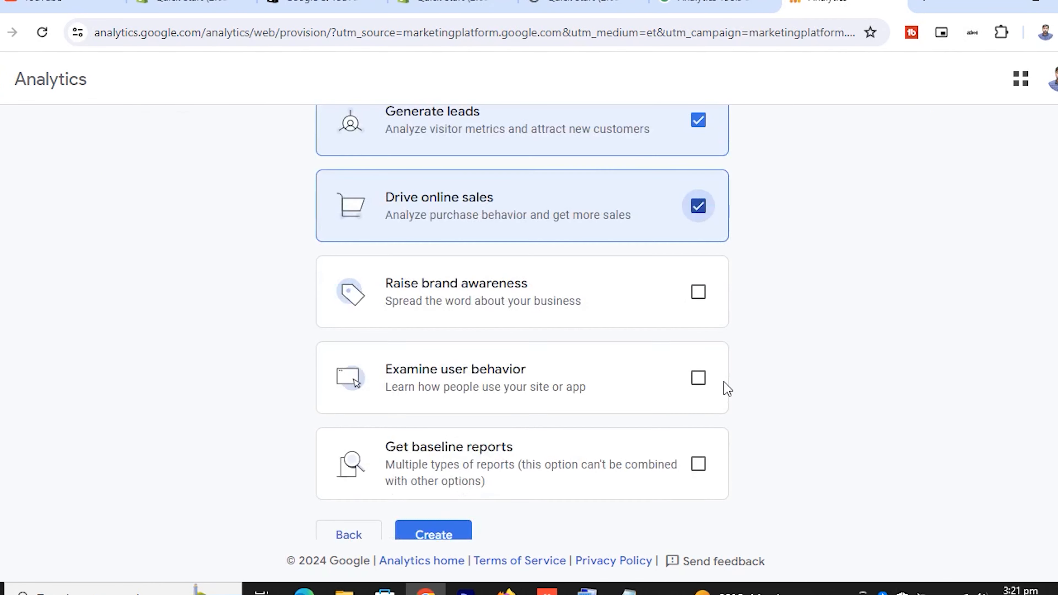
{"action": "scroll", "coordinate": [696, 300], "scroll_direction": "down", "scroll_amount": 1}
{"action": "left_click", "coordinate": [697, 252]}
{"action": "left_click", "coordinate": [707, 331]}
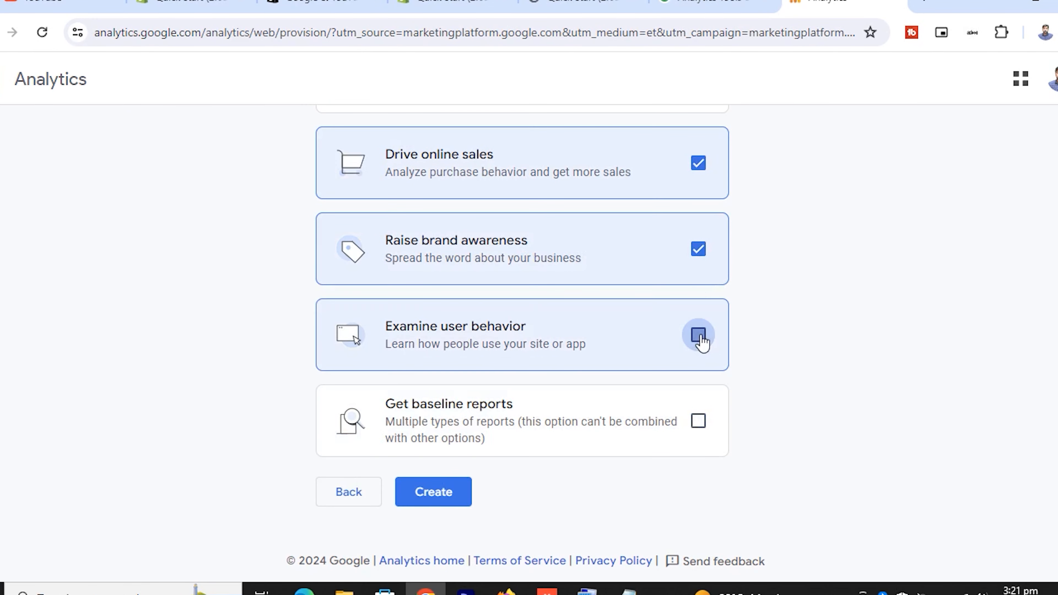
{"action": "left_click", "coordinate": [433, 500]}
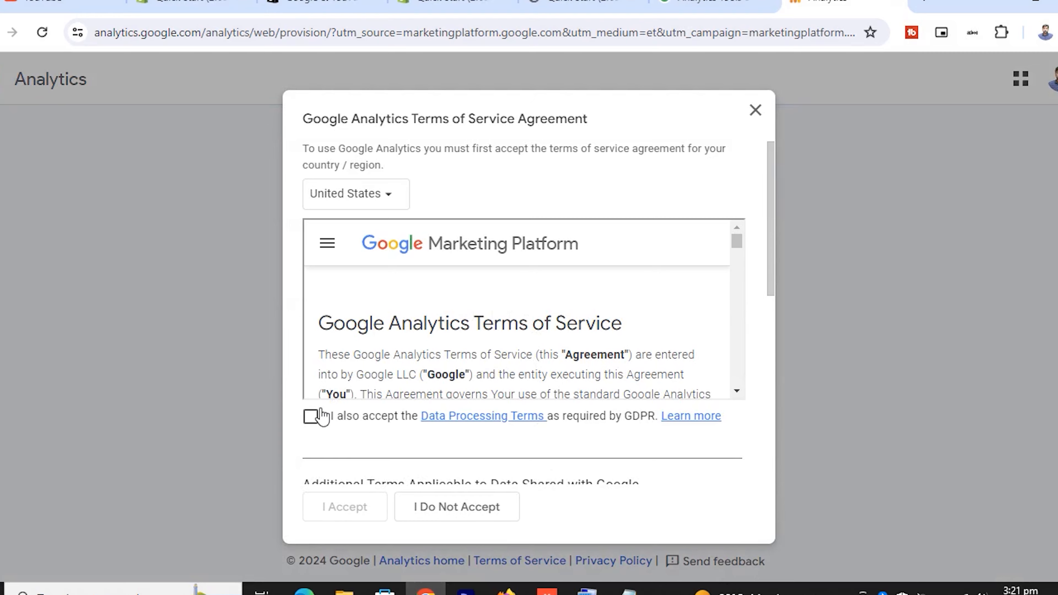
- Accept the GDPR Data Processing Terms for the United States and go through the Google Analytics Terms of Service
{"action": "left_click", "coordinate": [310, 416]}
{"action": "scroll", "coordinate": [505, 359], "scroll_direction": "down", "scroll_amount": 5}
{"action": "scroll", "coordinate": [505, 359], "scroll_direction": "down", "scroll_amount": 15}
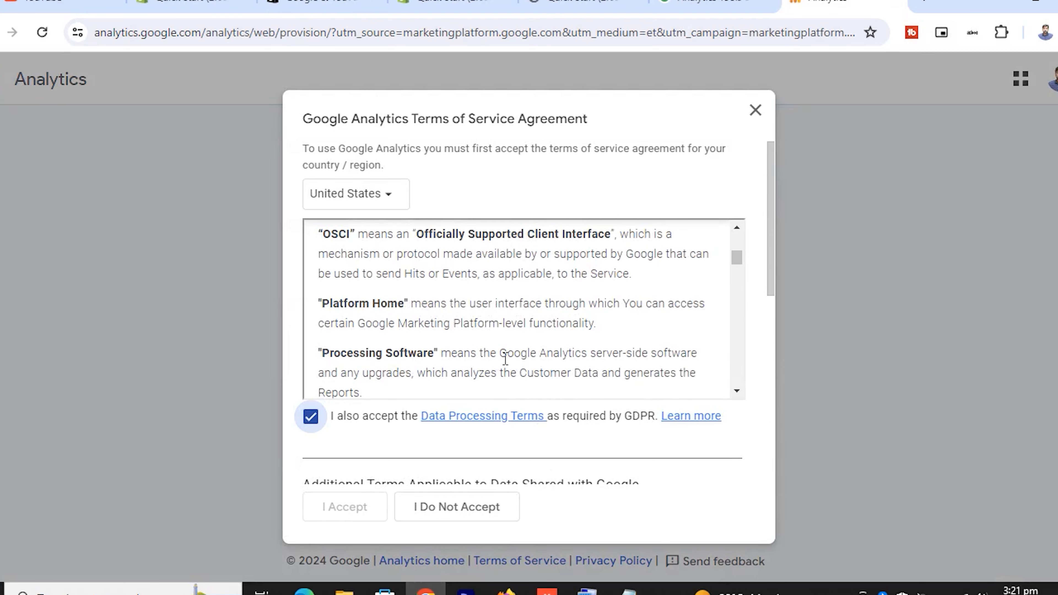
{"action": "scroll", "coordinate": [506, 358], "scroll_direction": "down", "scroll_amount": 20}
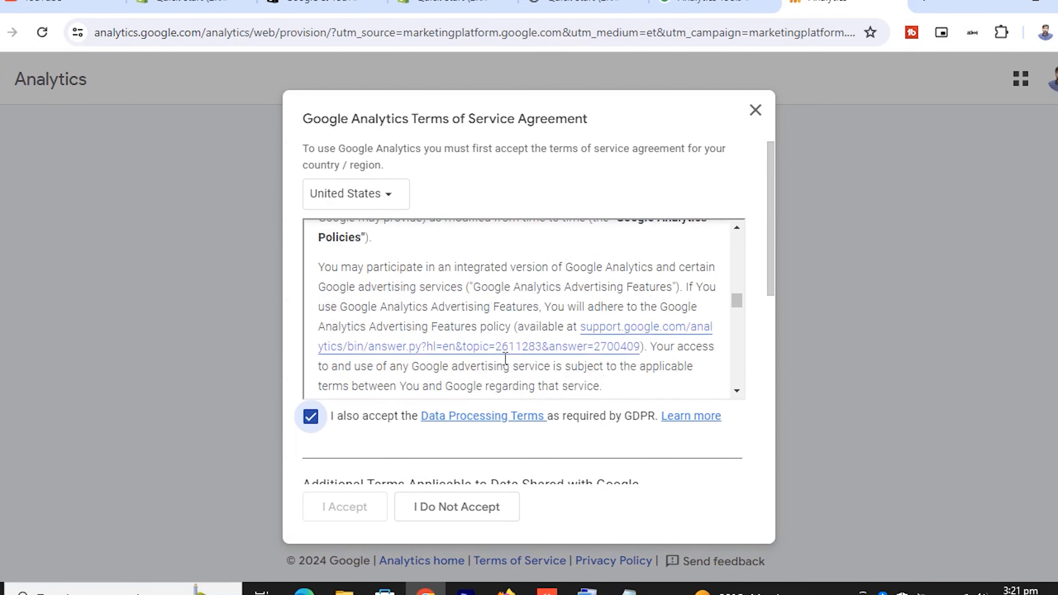
{"action": "scroll", "coordinate": [505, 358], "scroll_direction": "down", "scroll_amount": 20}
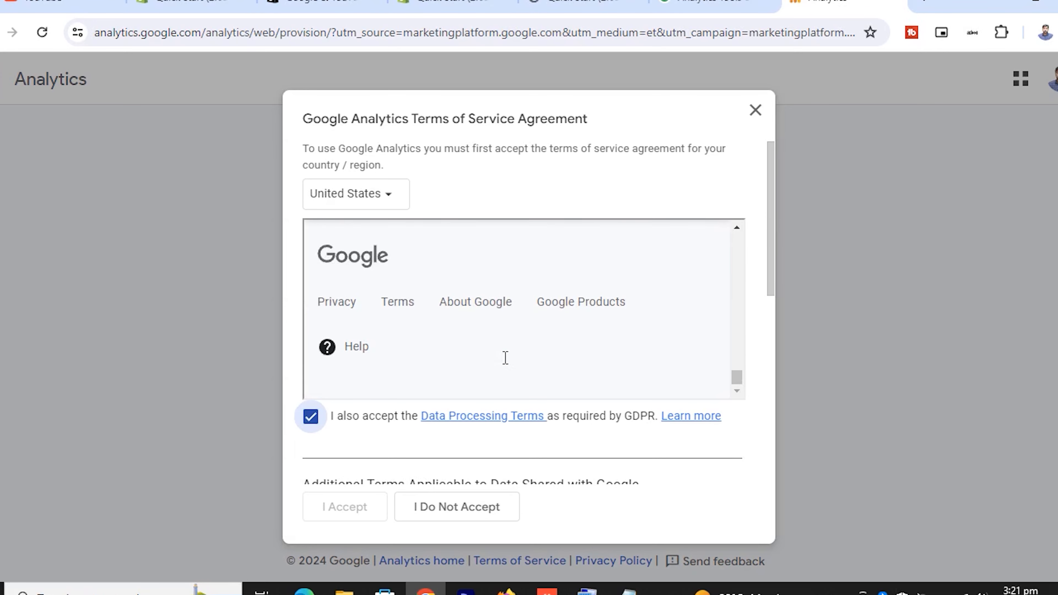
- Accept the Measurement Controller-Controller Data Protection Terms and agree to the Google Analytics Terms of Service Agreement
{"action": "scroll", "coordinate": [524, 356], "scroll_direction": "down", "scroll_amount": 10}
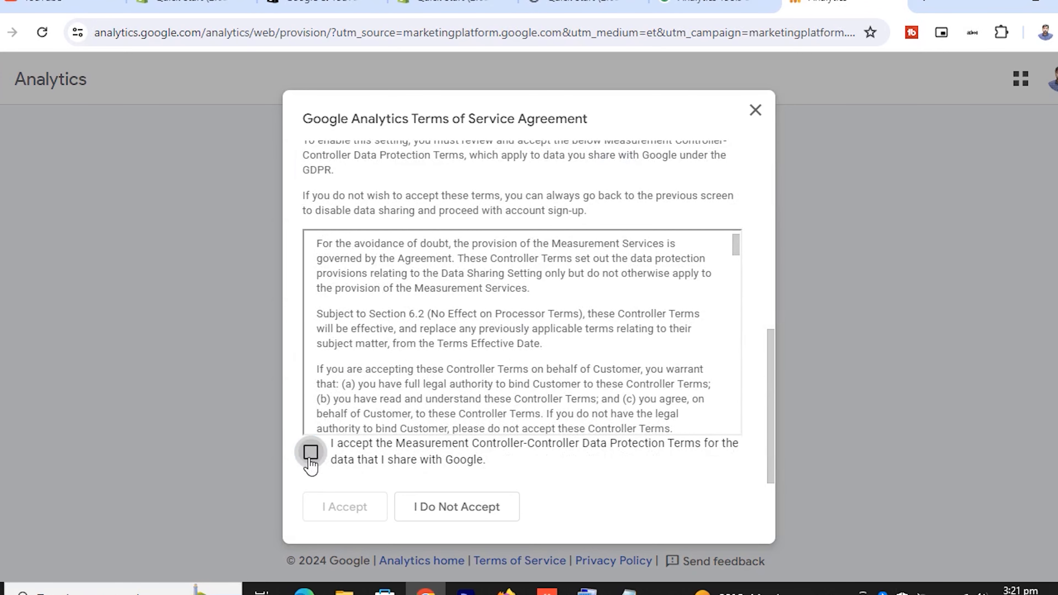
{"action": "left_click", "coordinate": [310, 454]}
{"action": "scroll", "coordinate": [571, 417], "scroll_direction": "down", "scroll_amount": 10}
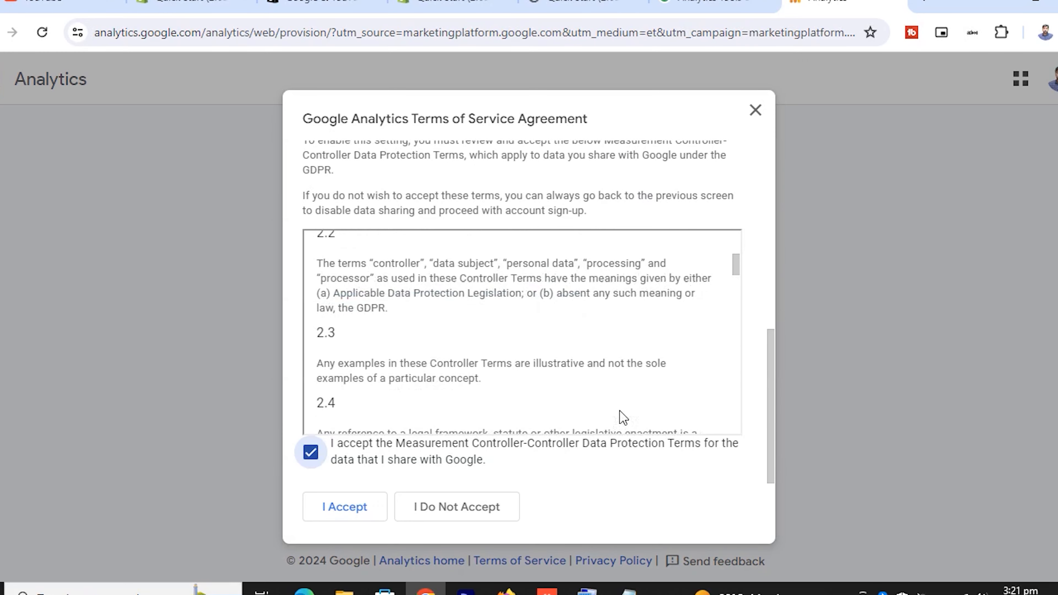
{"action": "scroll", "coordinate": [562, 417], "scroll_direction": "down", "scroll_amount": 5}
{"action": "left_click", "coordinate": [346, 506]}
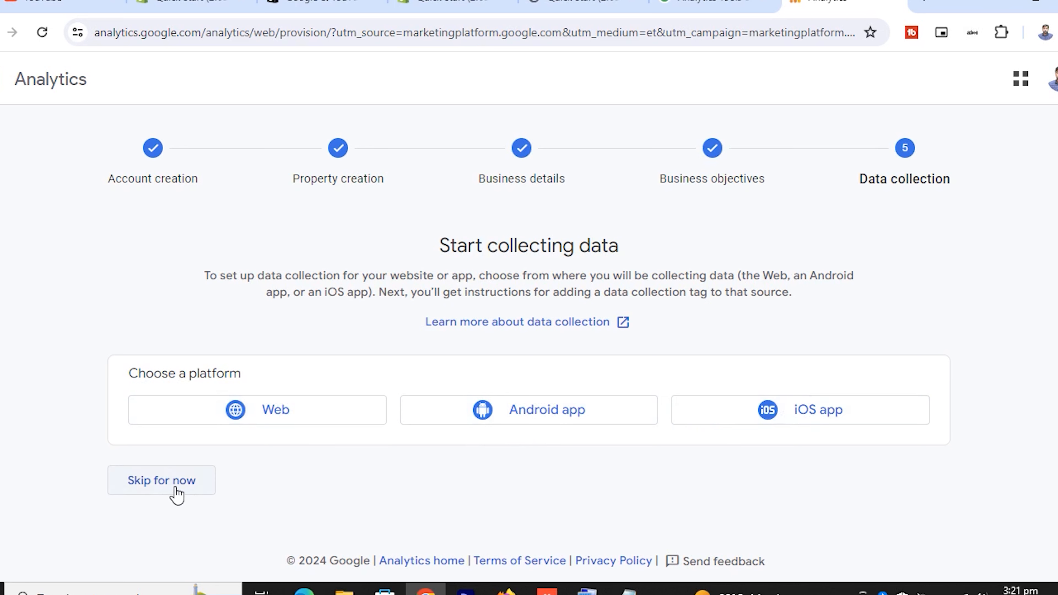
- Choose Web as the data collection platform and copy the Shopify storefront's address from its open page
{"action": "left_click", "coordinate": [272, 411]}
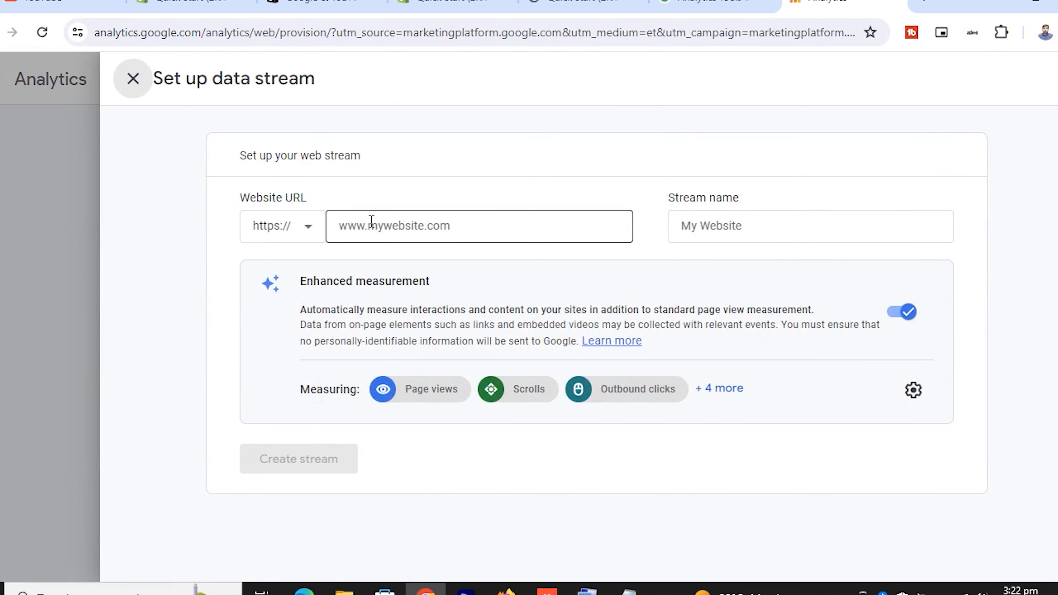
{"action": "left_click", "coordinate": [403, 230]}
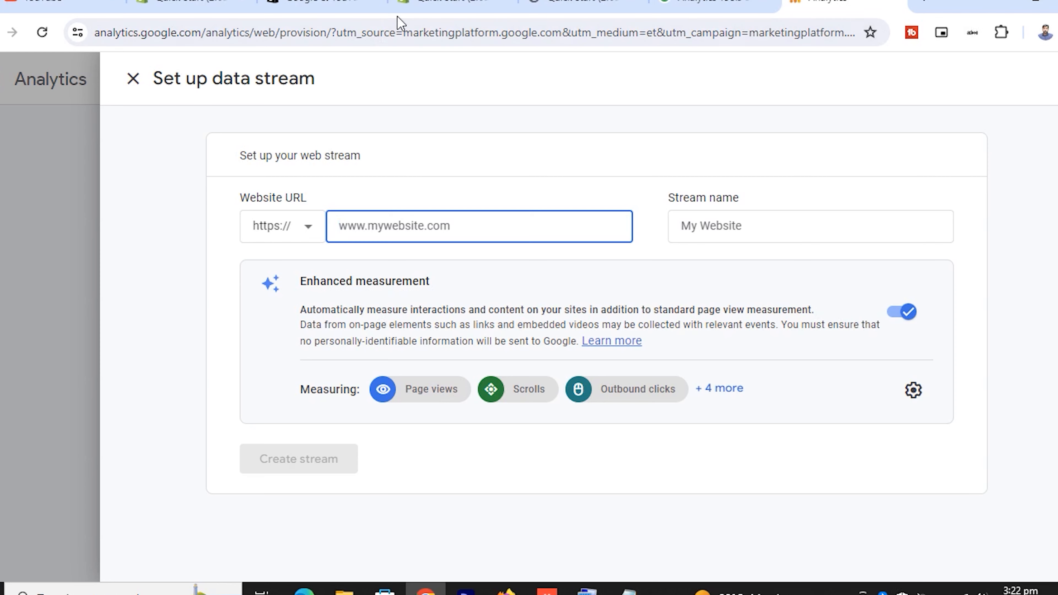
{"action": "left_click", "coordinate": [398, 6]}
{"action": "key", "text": "ctrl+Tab"}
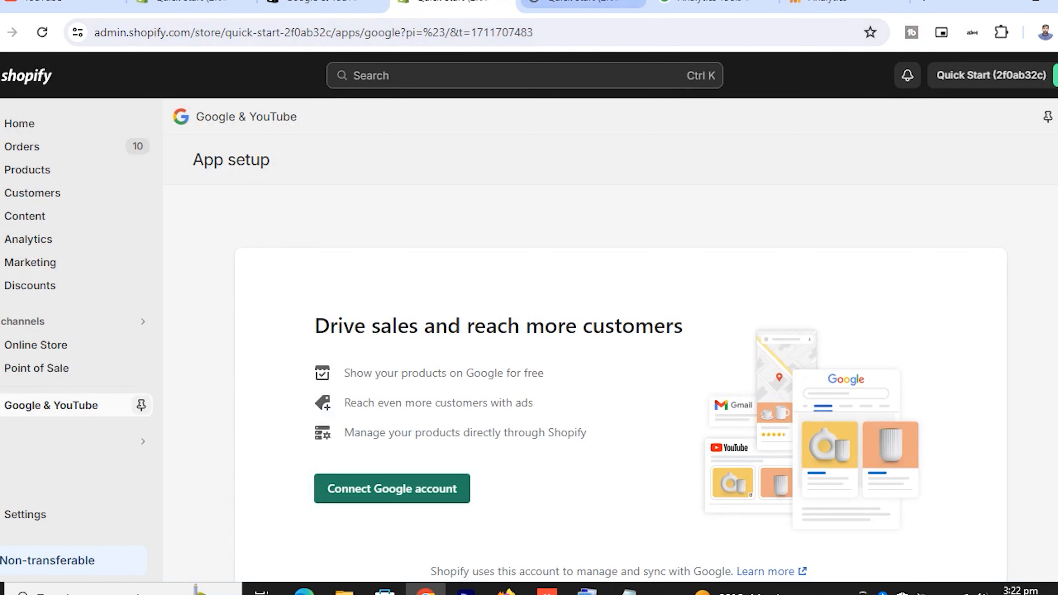
{"action": "left_click", "coordinate": [263, 36]}
{"action": "key", "text": "ctrl+c"}
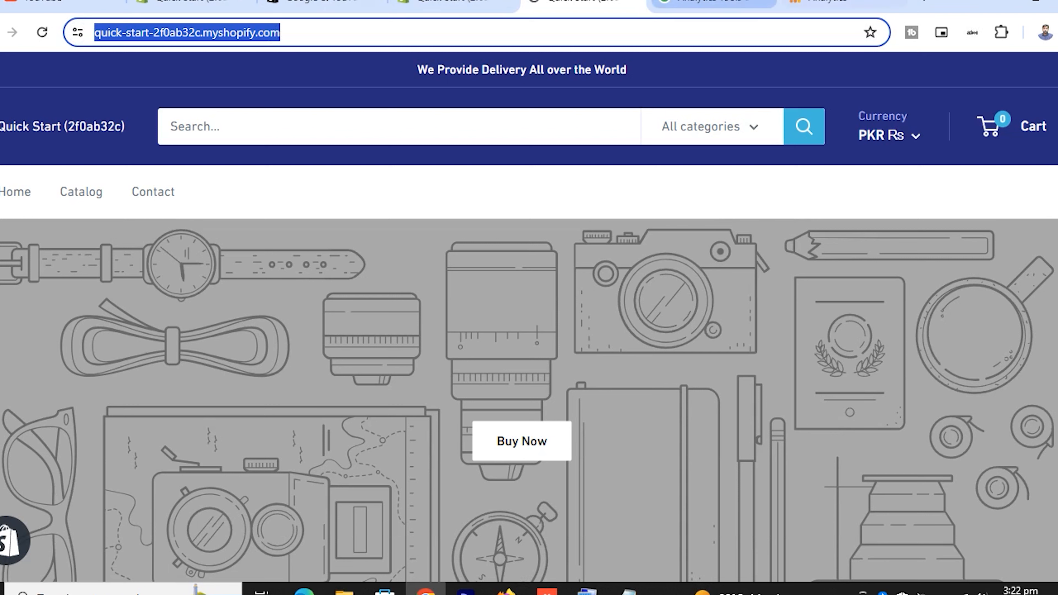
{"action": "left_click", "coordinate": [829, 5]}
{"action": "left_click", "coordinate": [385, 225]}
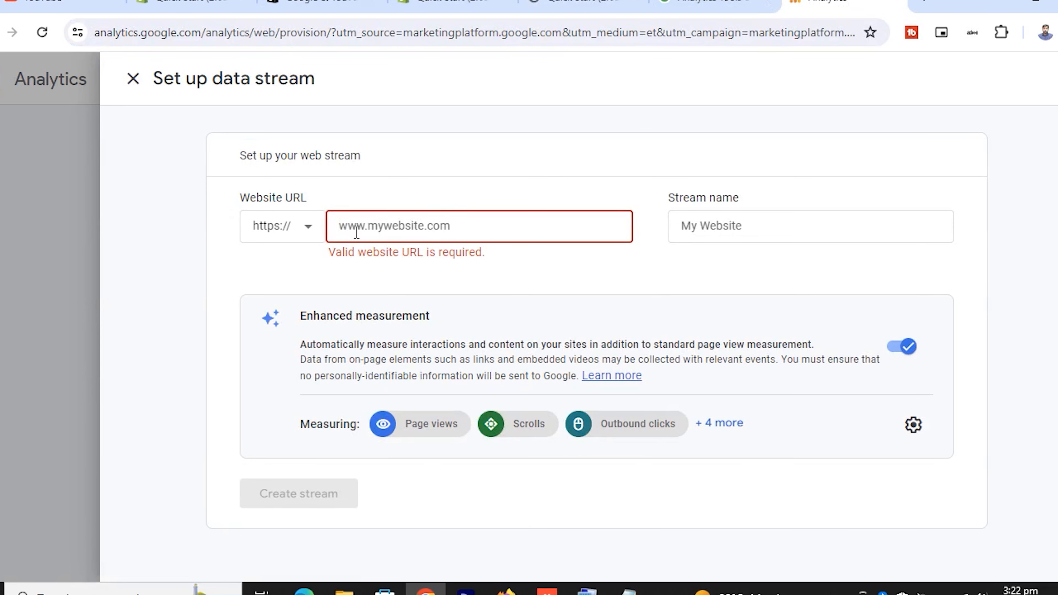
{"action": "key", "text": "ctrl+v"}
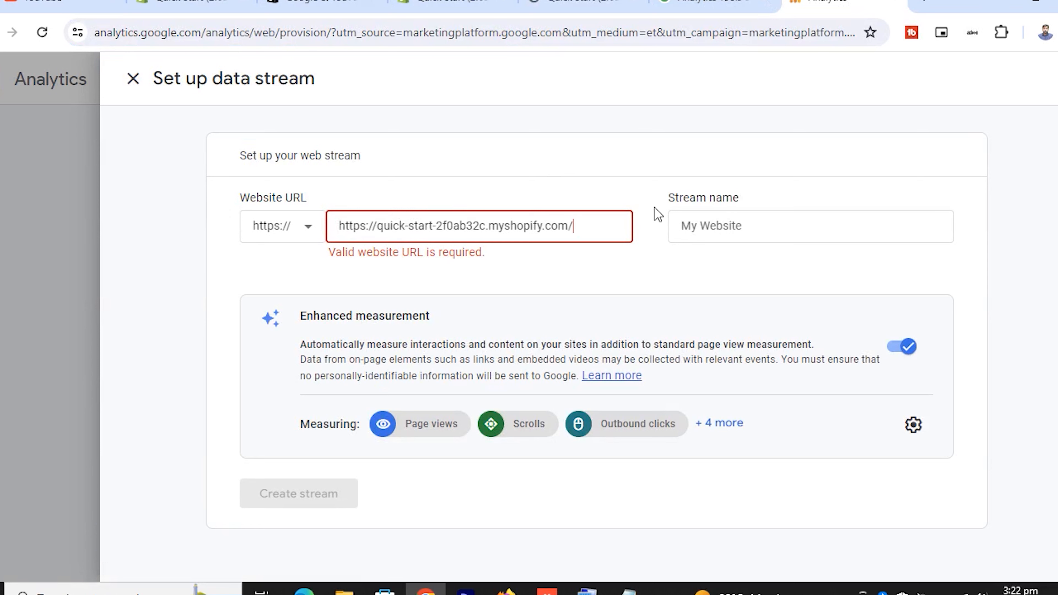
{"action": "left_click", "coordinate": [755, 220]}
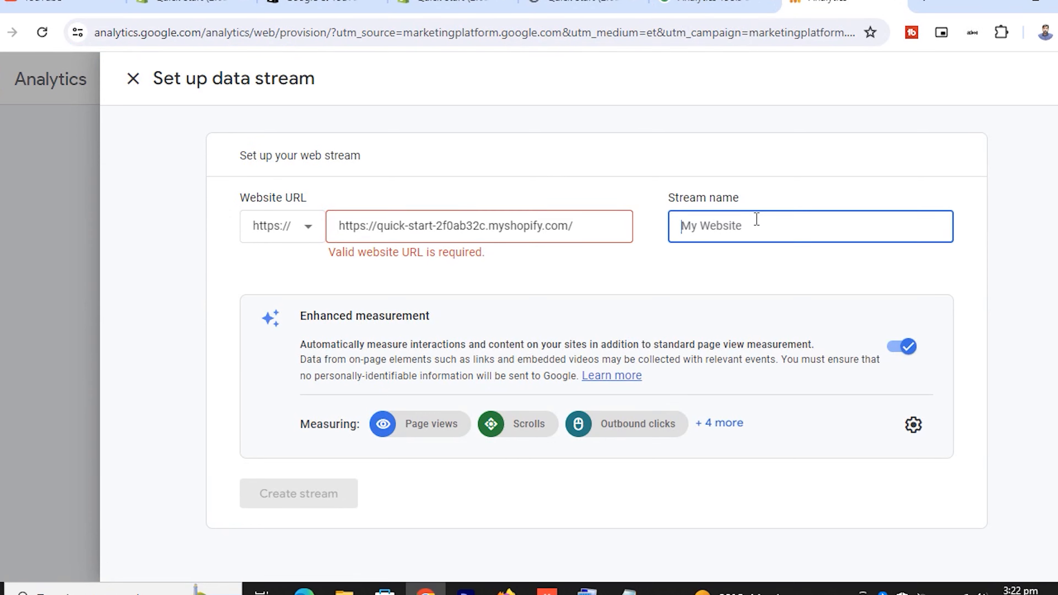
{"action": "type", "text": "Shopify Store"}
{"action": "left_click", "coordinate": [378, 227]}
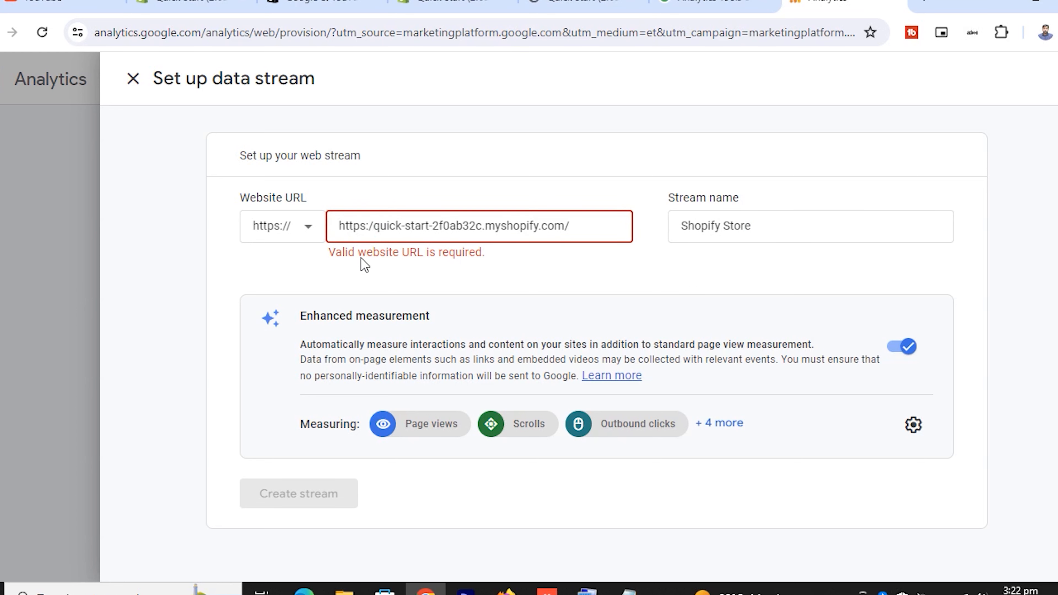
{"action": "key", "text": "BackSpace"}
{"action": "key", "text": "BackSpace"}
{"action": "key", "text": "BackSpace"}
{"action": "key", "text": "BackSpace"}
{"action": "key", "text": "BackSpace"}
{"action": "key", "text": "BackSpace"}
{"action": "key", "text": "BackSpace"}
{"action": "key", "text": "BackSpace"}
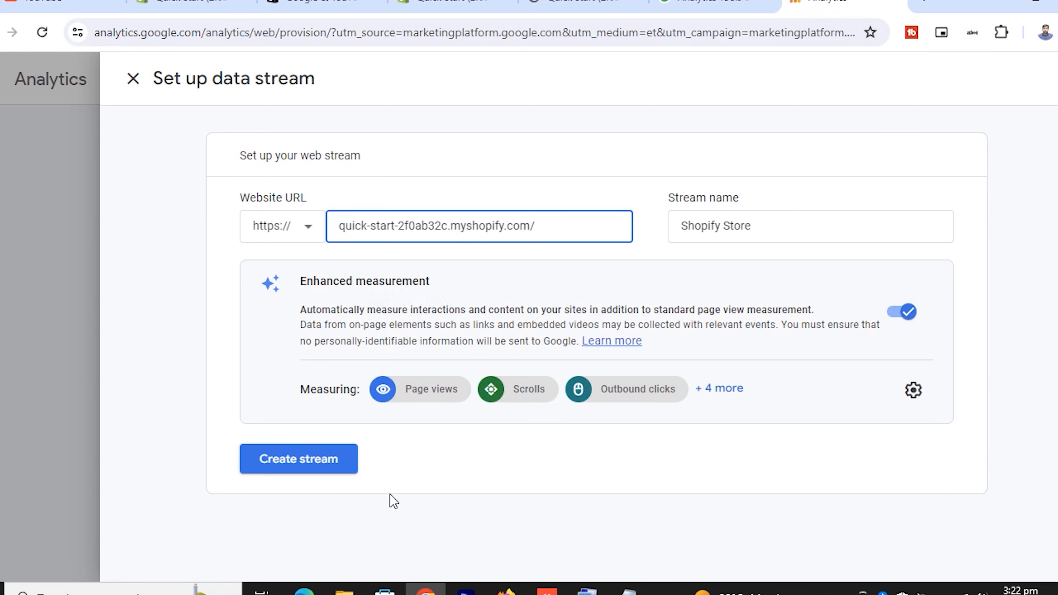
{"action": "left_click", "coordinate": [333, 467]}
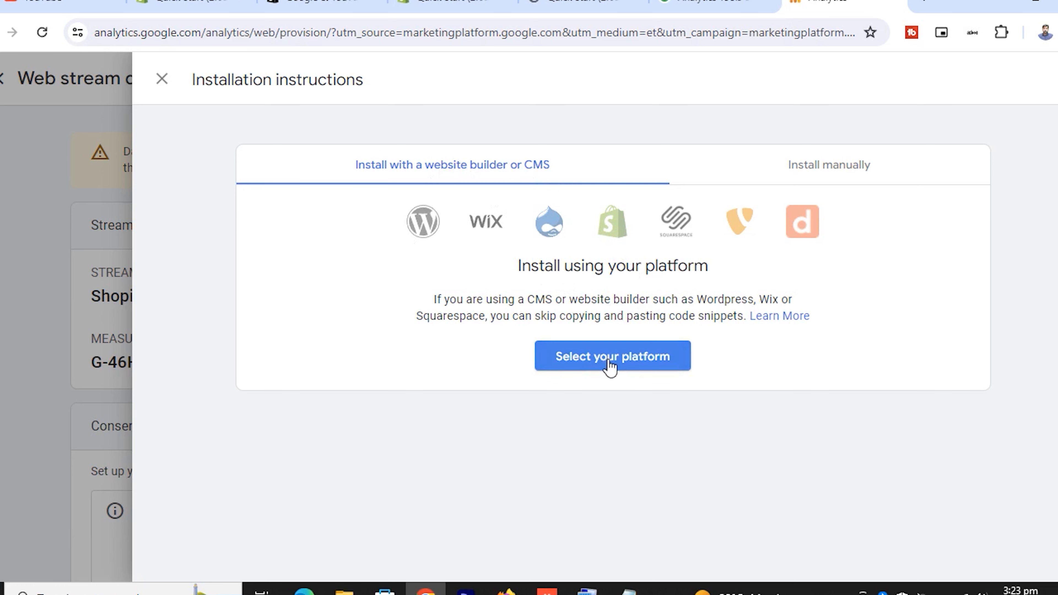
- Copy the Google tag code from the manual installation instructions and compare them with the website builder or CMS option
{"action": "left_click", "coordinate": [818, 170]}
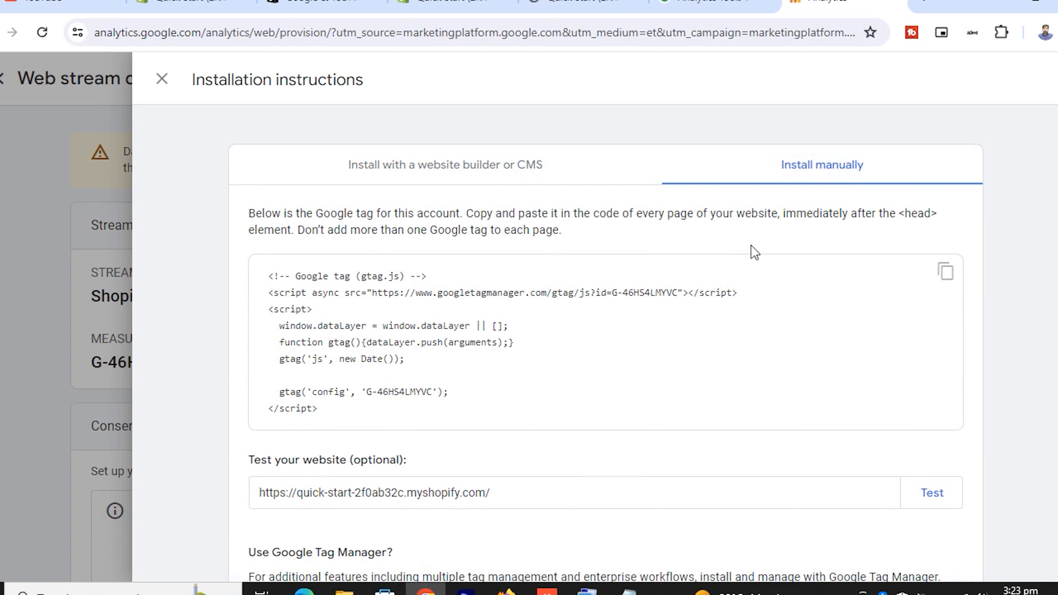
{"action": "left_click", "coordinate": [946, 273]}
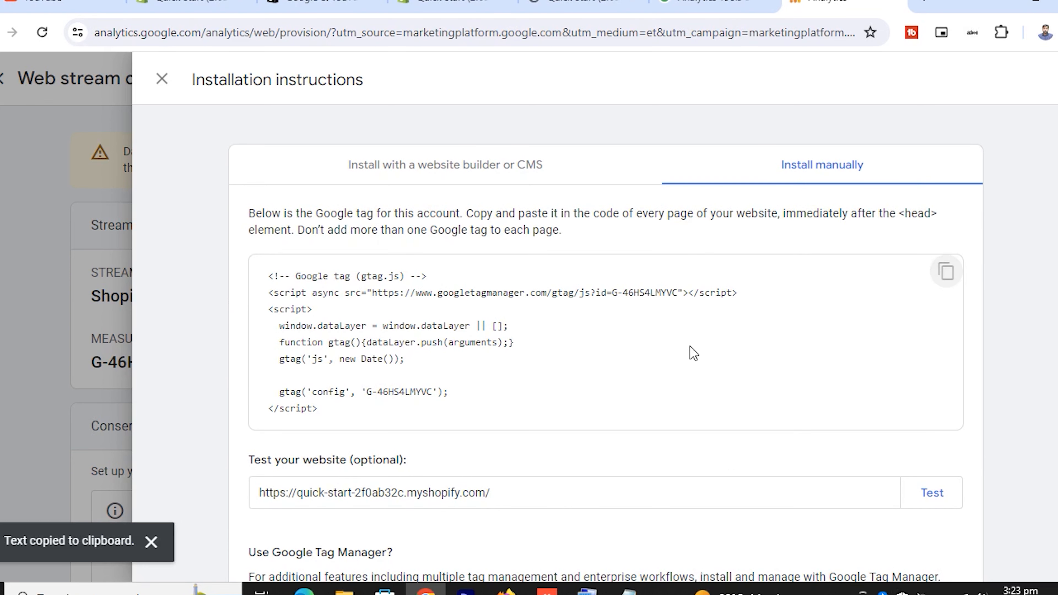
{"action": "scroll", "coordinate": [465, 394], "scroll_direction": "down", "scroll_amount": 2}
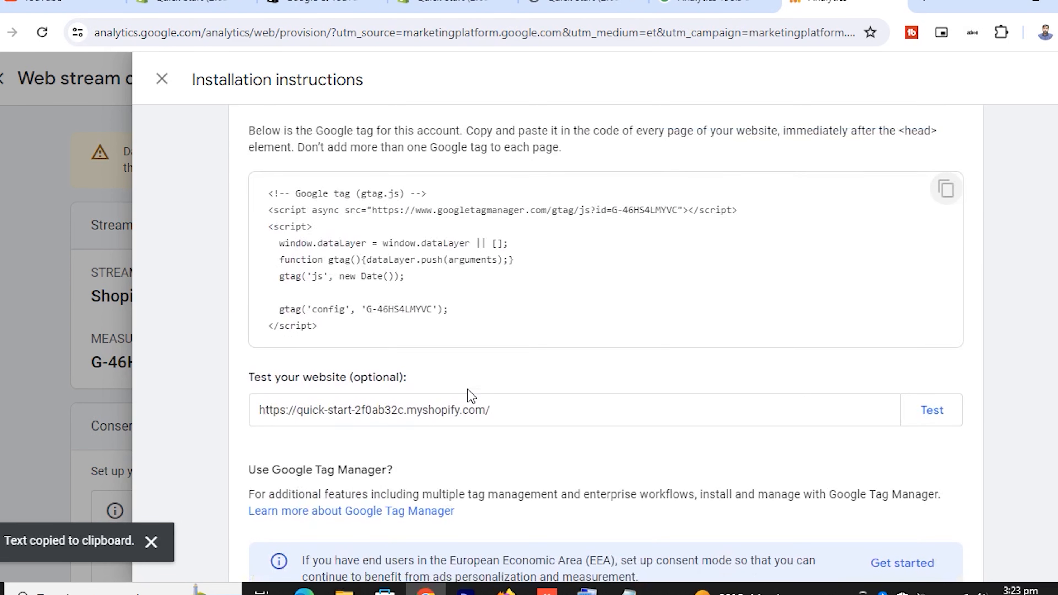
{"action": "scroll", "coordinate": [469, 395], "scroll_direction": "up", "scroll_amount": 2}
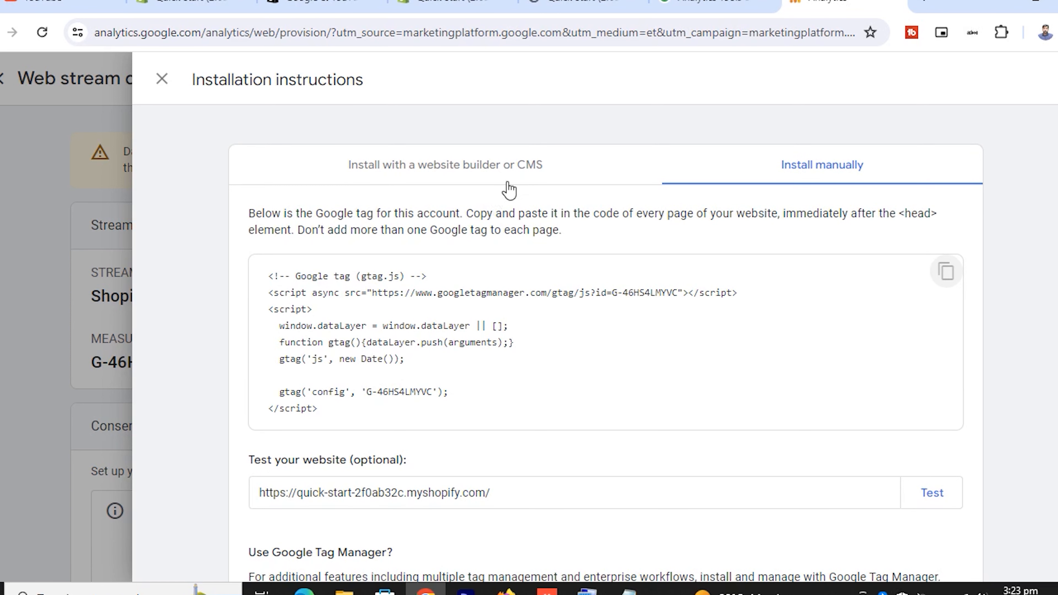
{"action": "left_click", "coordinate": [462, 167]}
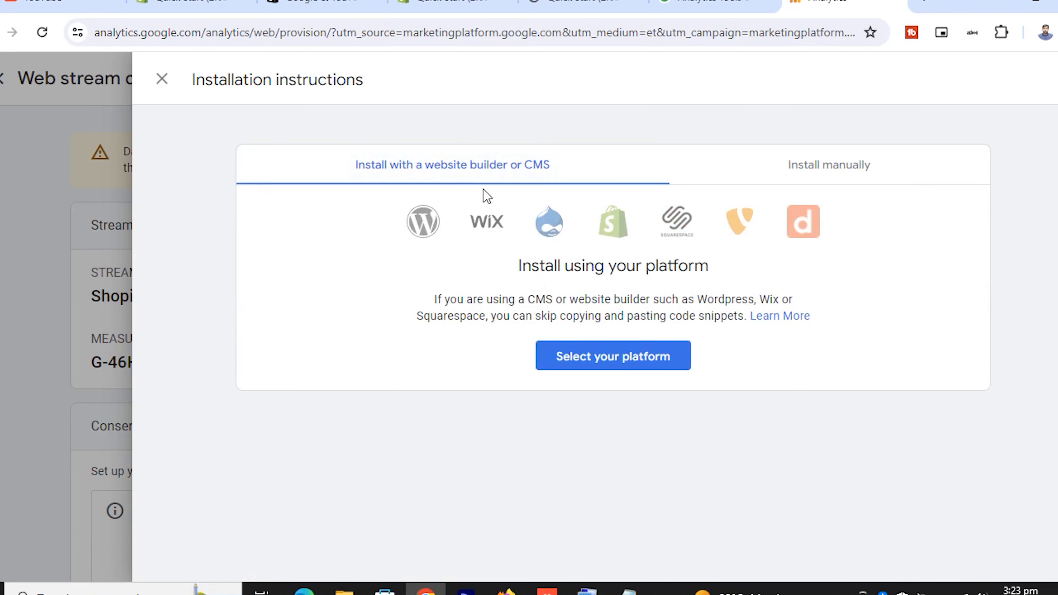
{"action": "left_click", "coordinate": [837, 167]}
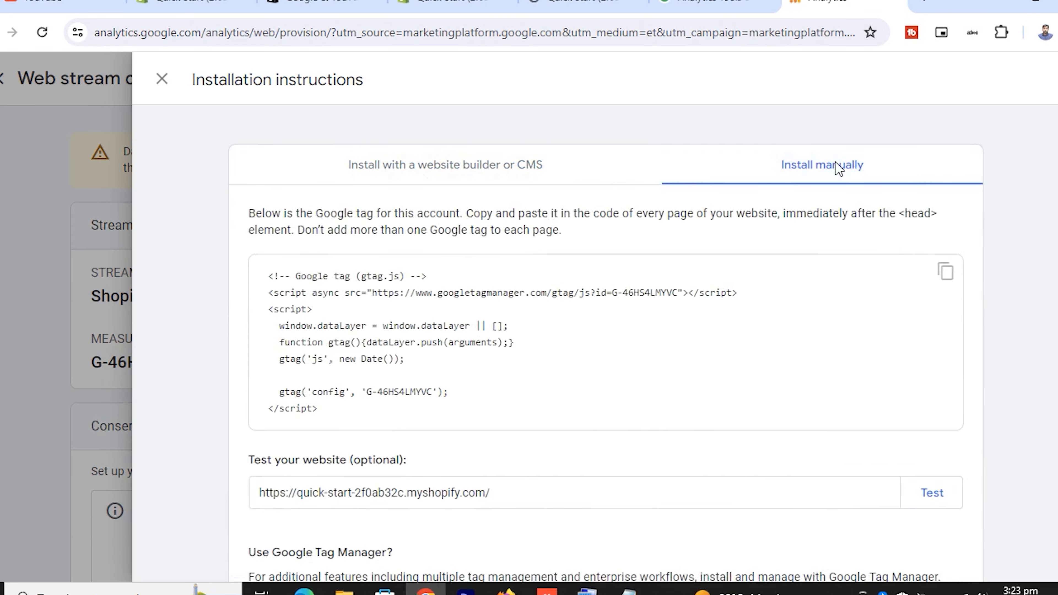
{"action": "scroll", "coordinate": [603, 403], "scroll_direction": "down", "scroll_amount": 3}
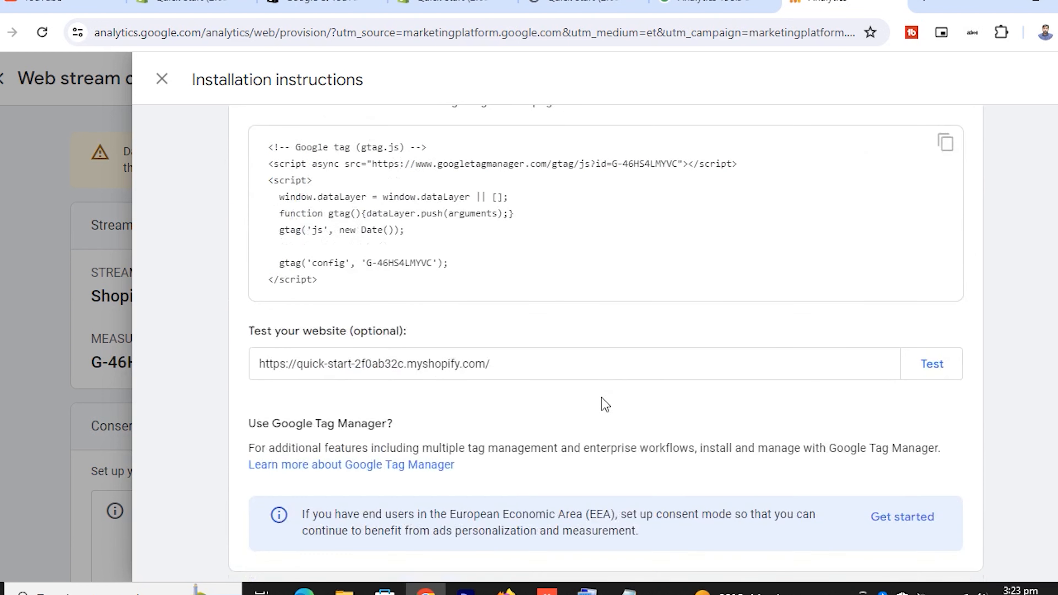
{"action": "scroll", "coordinate": [605, 403], "scroll_direction": "up", "scroll_amount": 3}
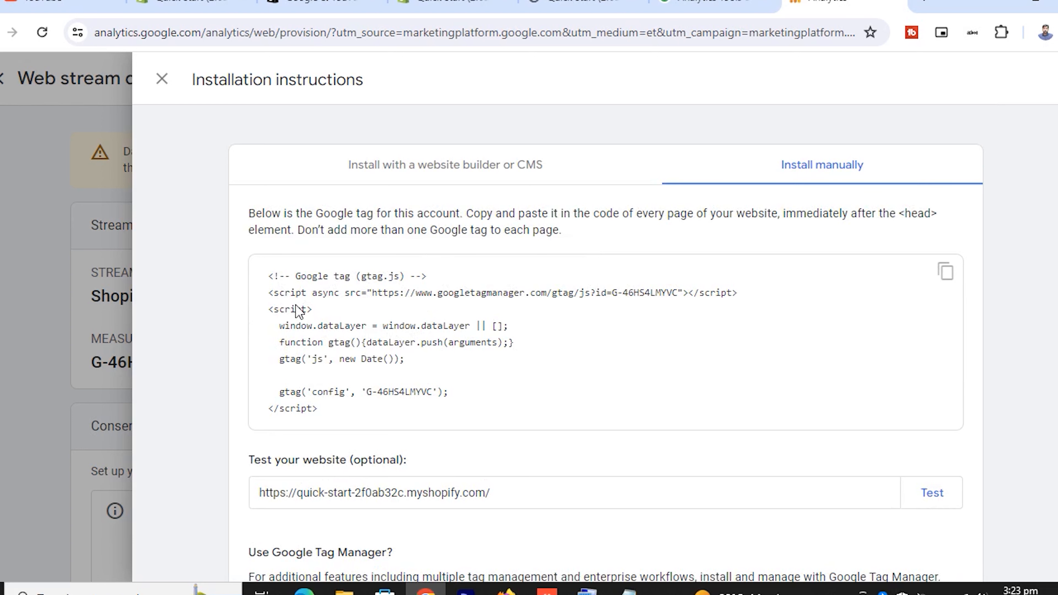
- Switch to the Shopify admin and open the Online Store's themes
{"action": "left_click", "coordinate": [188, 4]}
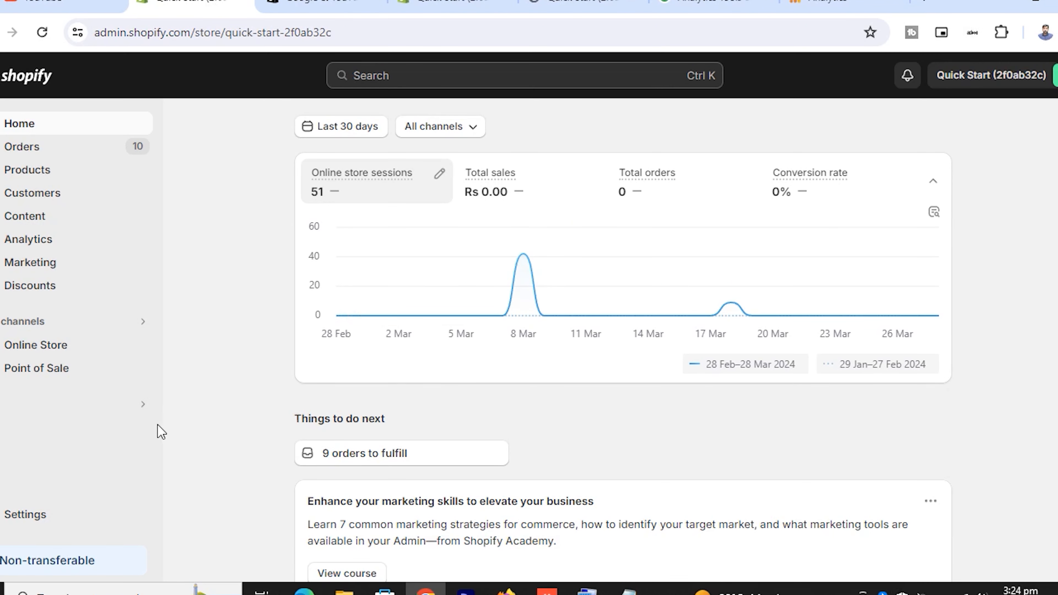
{"action": "left_click", "coordinate": [45, 346]}
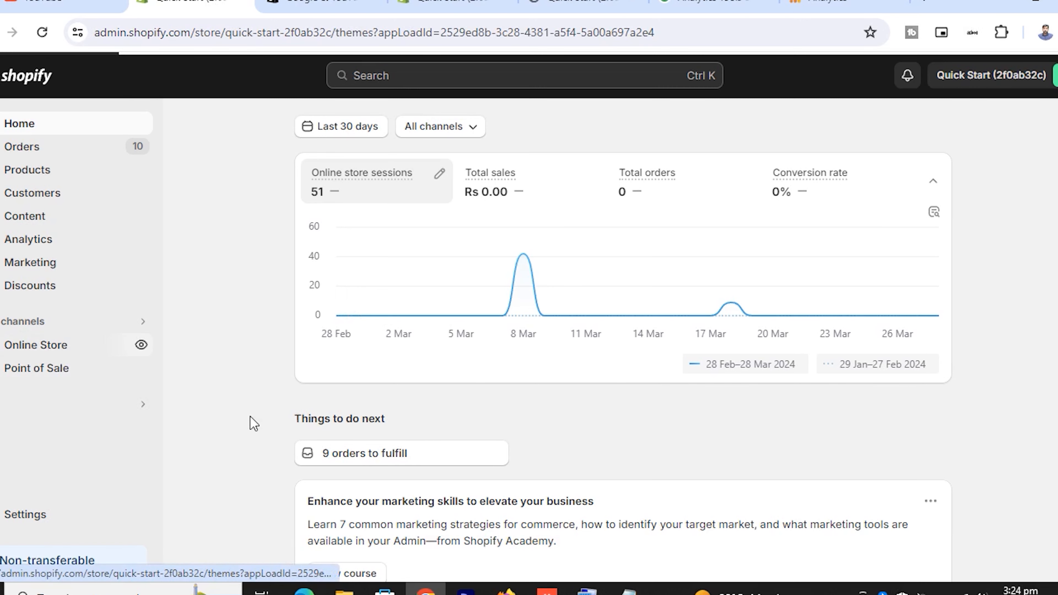
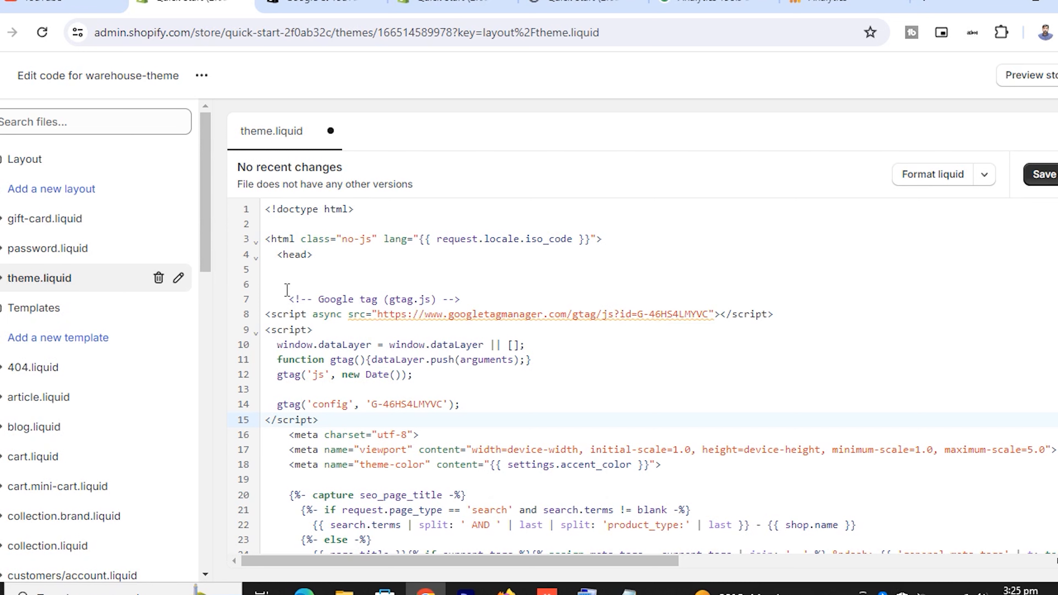
- Select the Google tag code pasted below the opening head tag in theme.liquid
{"action": "left_click_drag", "start_coordinate": [290, 299], "coordinate": [341, 424]}
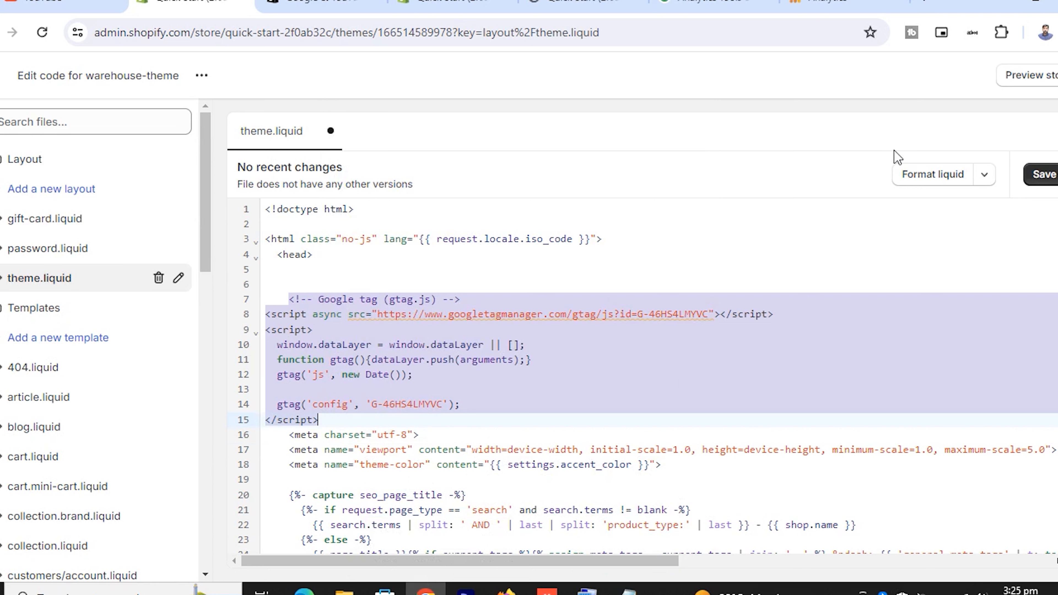
- Save theme.liquid, switch to Google Analytics and test the store's website URL for the installed Google tag
{"action": "left_click", "coordinate": [1041, 174]}
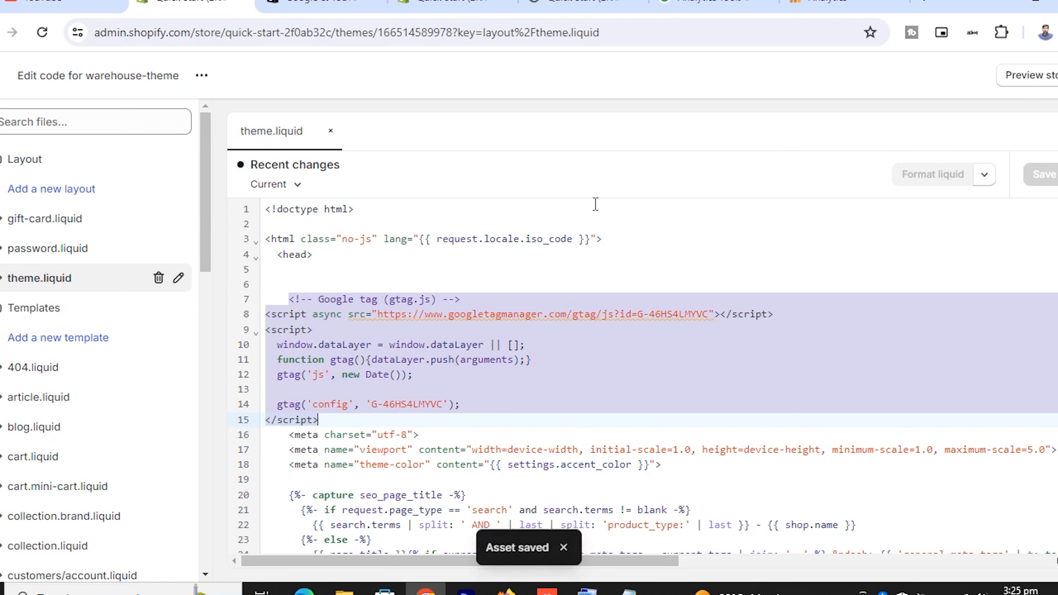
{"action": "left_click", "coordinate": [847, 5]}
{"action": "scroll", "coordinate": [837, 388], "scroll_direction": "down", "scroll_amount": 3}
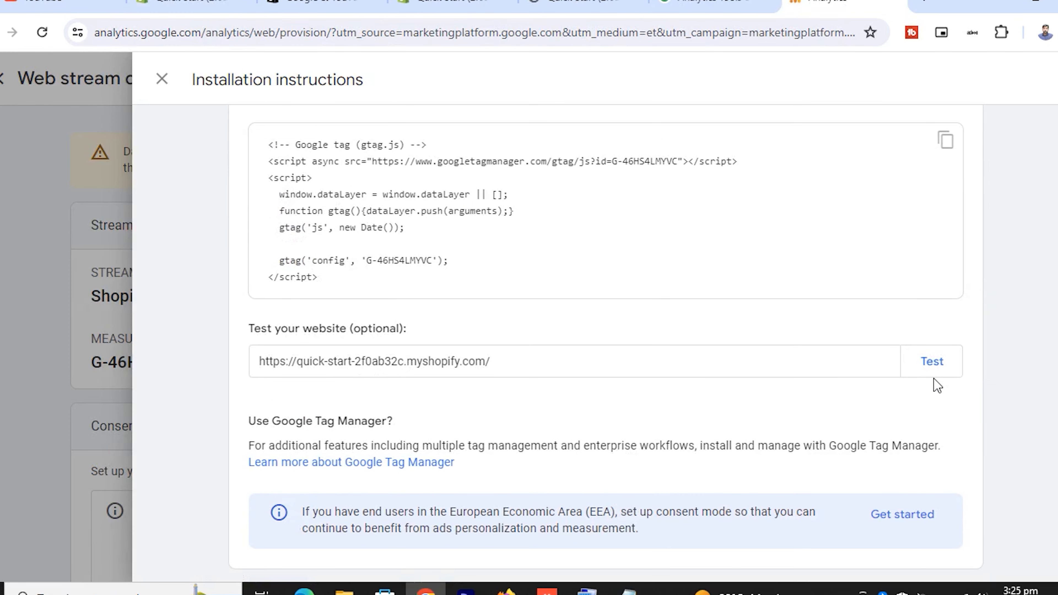
{"action": "left_click", "coordinate": [932, 364]}
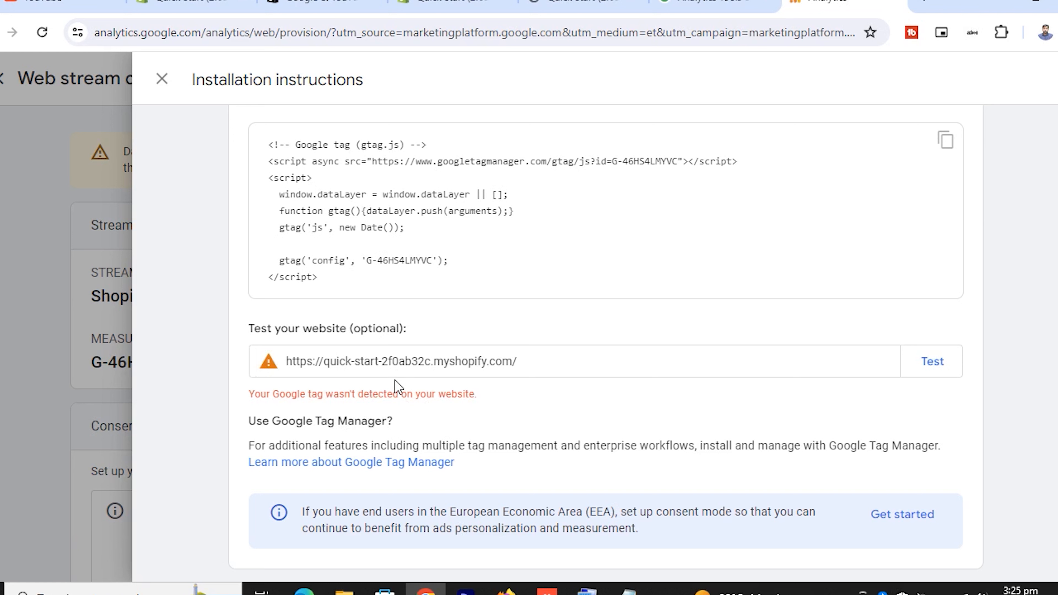
{"action": "left_click", "coordinate": [934, 361]}
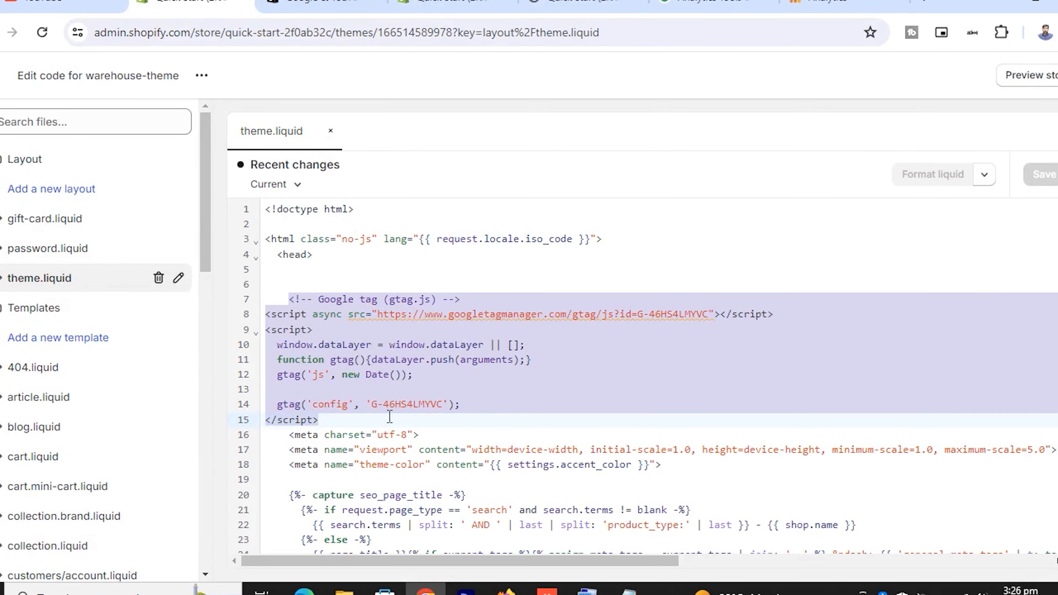
- Exit the theme code editor to view the online store, and reload the Themes page in the Shopify admin
{"action": "scroll", "coordinate": [366, 432], "scroll_direction": "down", "scroll_amount": 9}
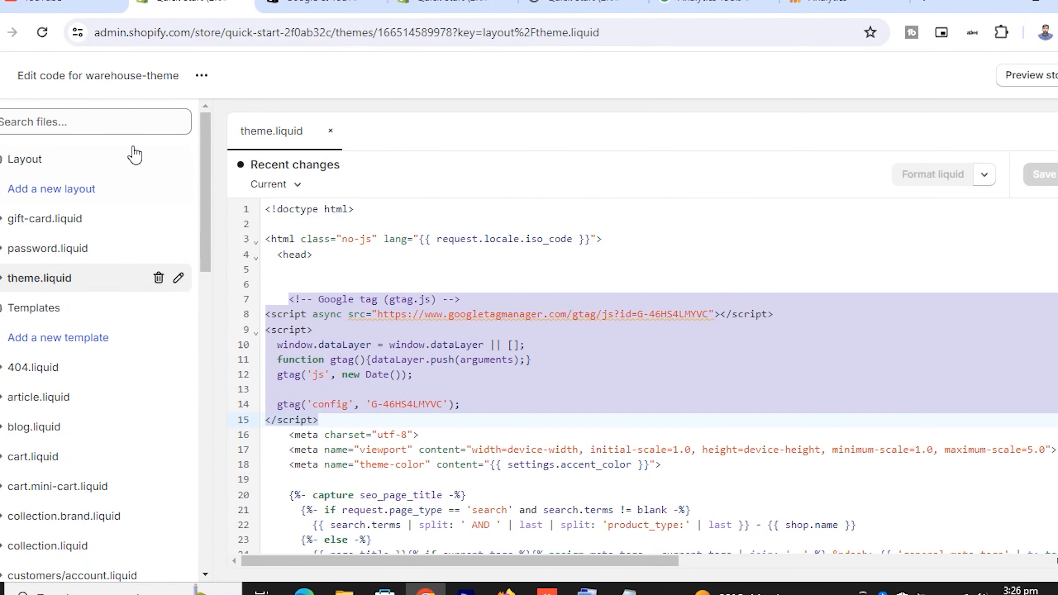
{"action": "left_click", "coordinate": [16, 75]}
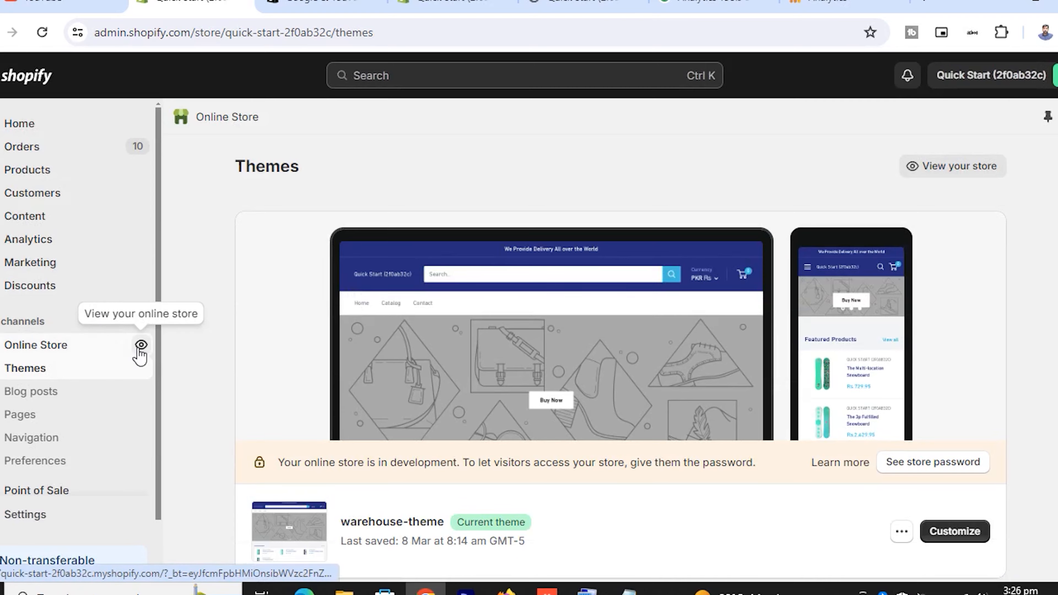
{"action": "left_click", "coordinate": [139, 345]}
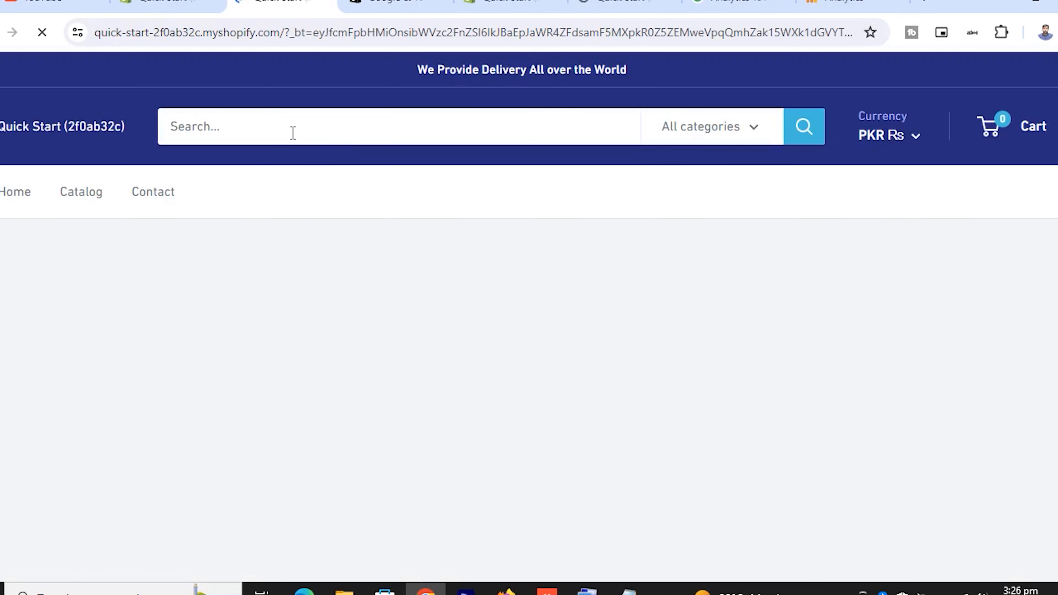
{"action": "left_click", "coordinate": [165, 2]}
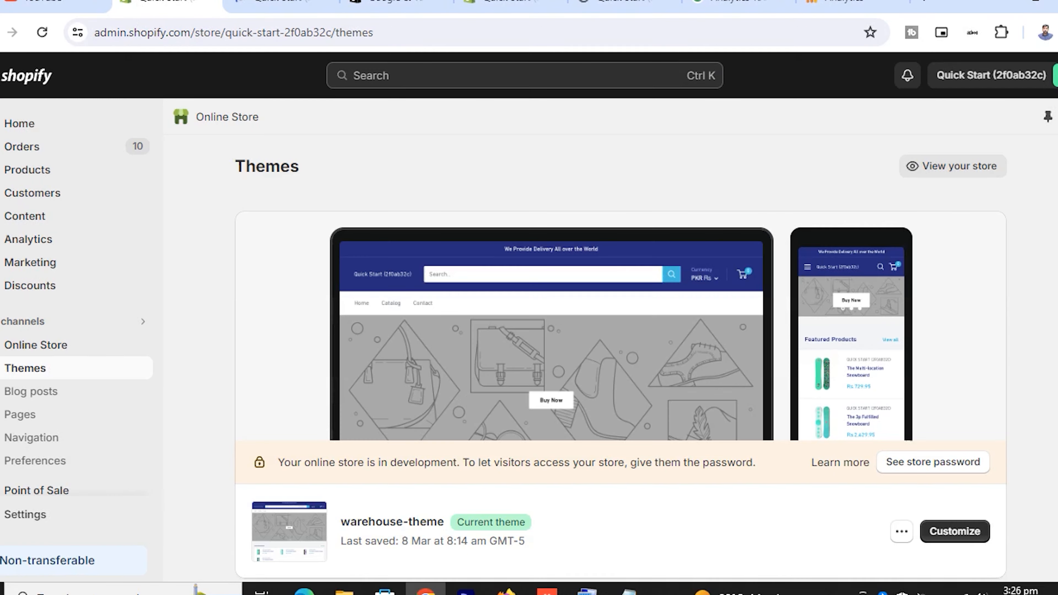
{"action": "left_click", "coordinate": [41, 33]}
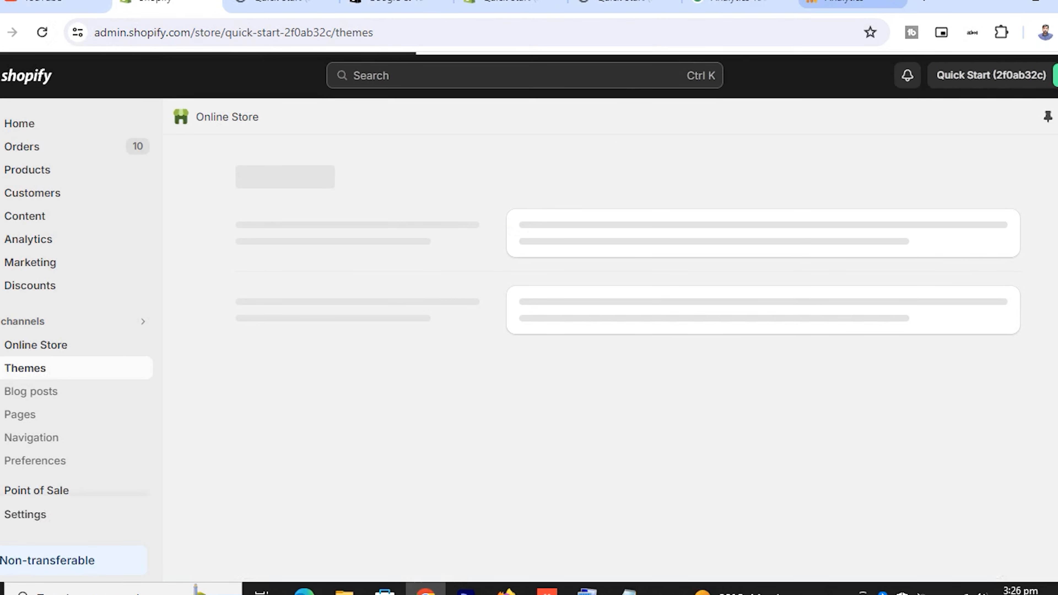
- Return to Google Analytics and review the consent settings in the web stream details, including how long updates may take
{"action": "left_click", "coordinate": [841, 2]}
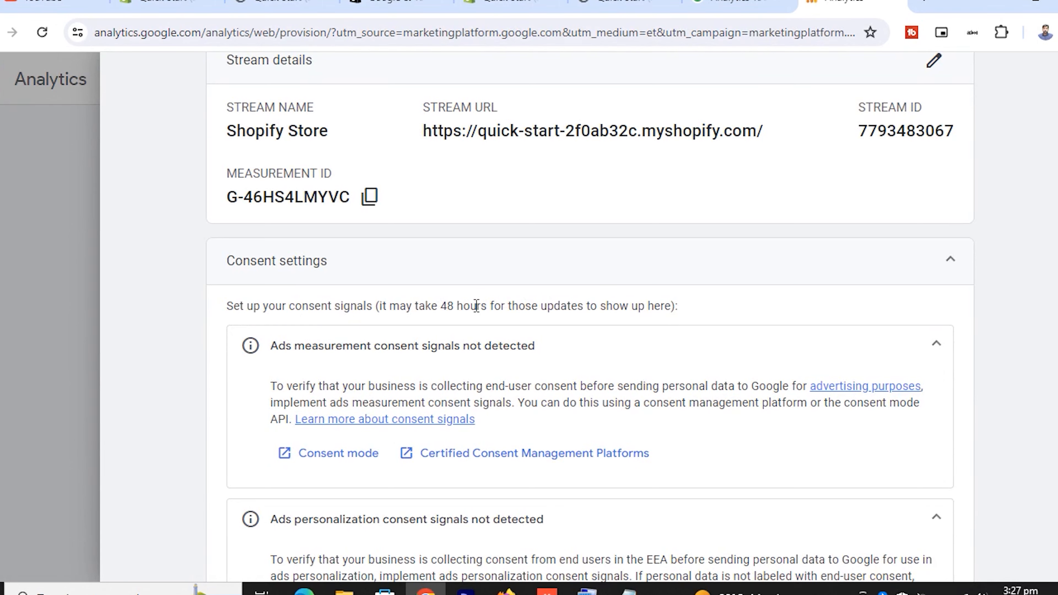
{"action": "left_click_drag", "start_coordinate": [440, 309], "coordinate": [485, 310]}
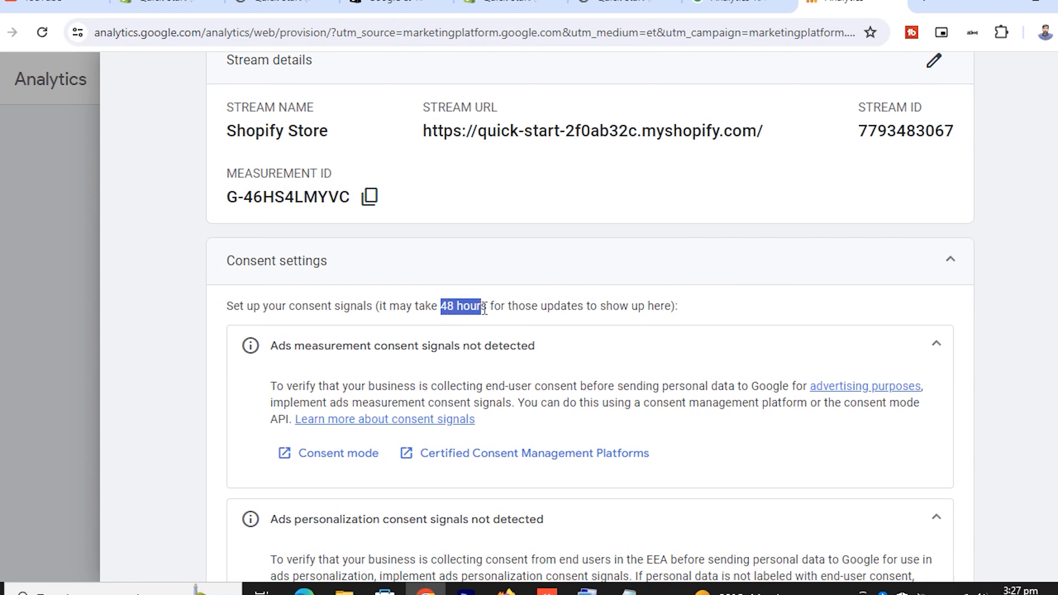
{"action": "scroll", "coordinate": [621, 308], "scroll_direction": "down", "scroll_amount": 7}
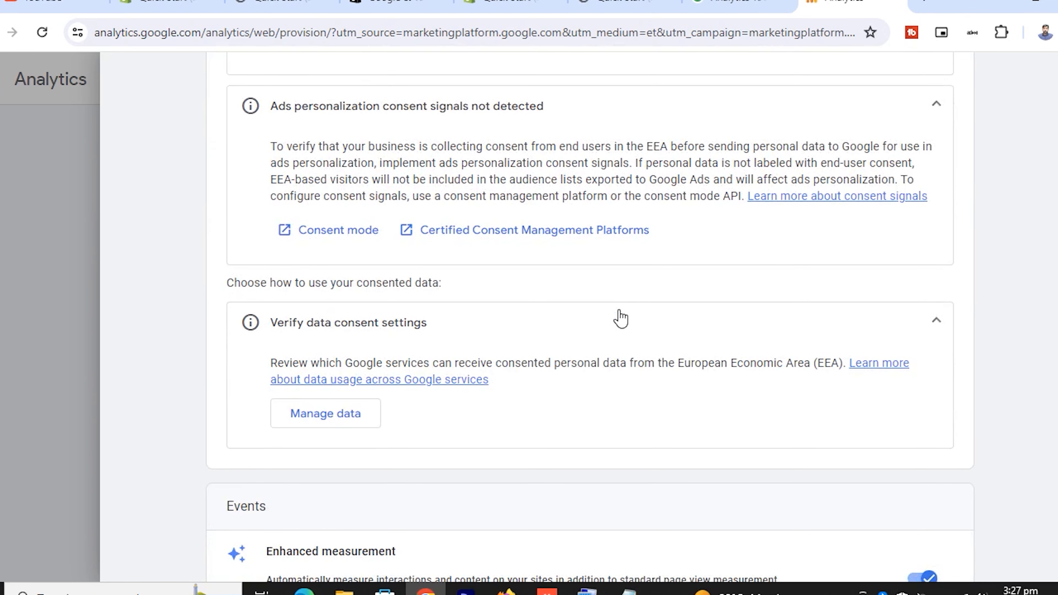
{"action": "scroll", "coordinate": [621, 319], "scroll_direction": "up", "scroll_amount": 10}
- Open the stream URL from the web stream details in a new browser tab and return to Google Analytics
{"action": "left_click_drag", "start_coordinate": [424, 296], "coordinate": [797, 301]}
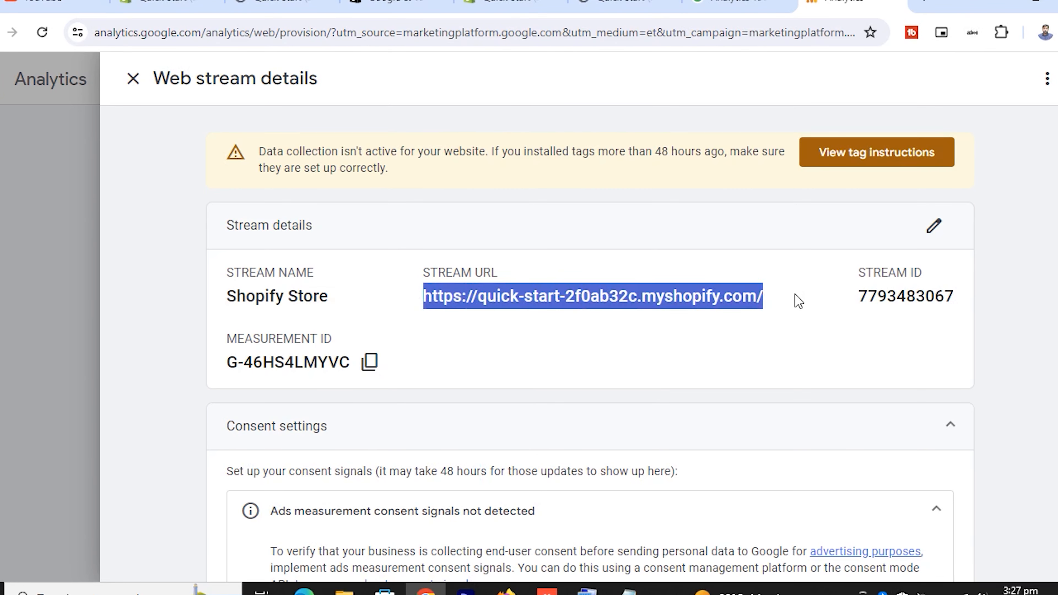
{"action": "right_click", "coordinate": [649, 299]}
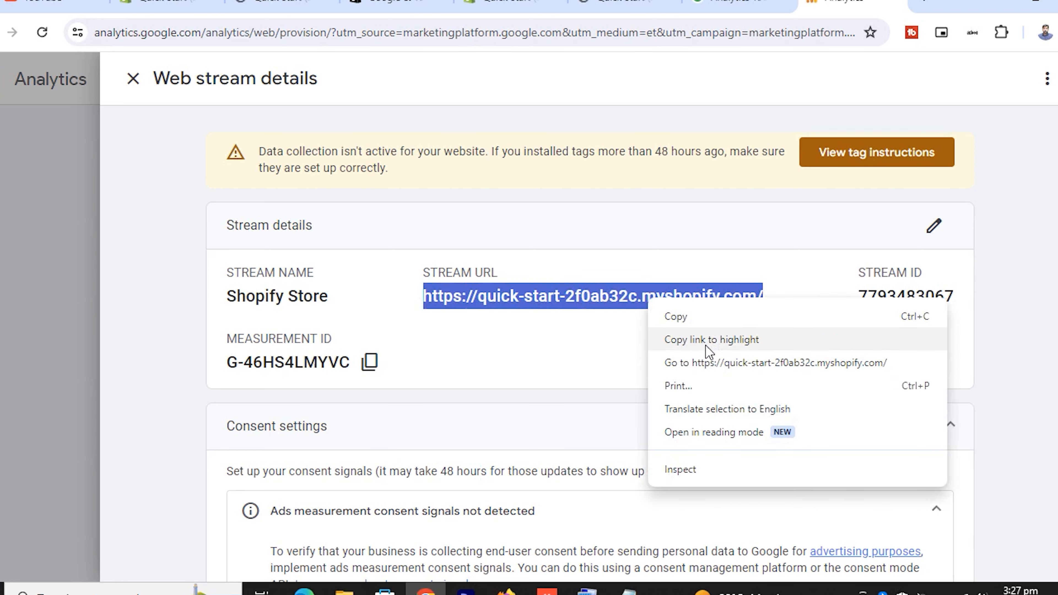
{"action": "left_click", "coordinate": [722, 369]}
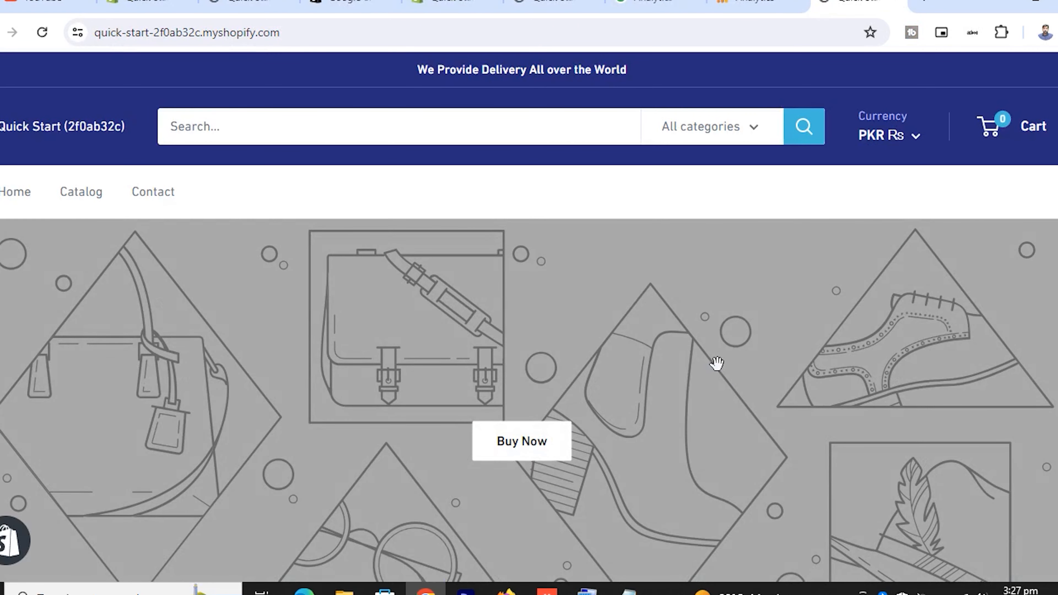
{"action": "left_click", "coordinate": [758, 1]}
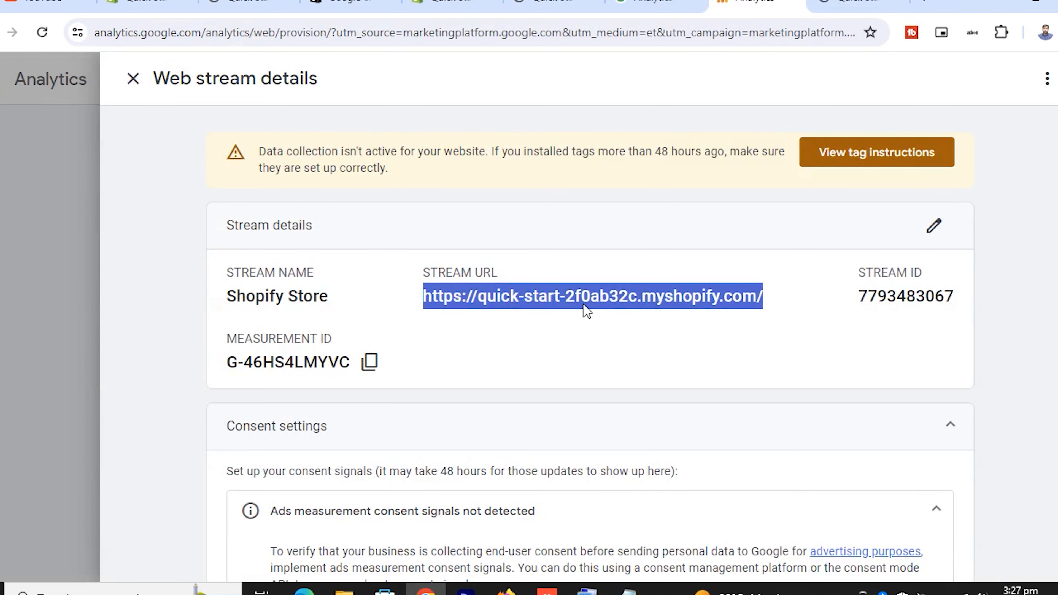
- Close the web stream details, finish the data collection setup and continue to the Analytics Home page
{"action": "left_click", "coordinate": [130, 83]}
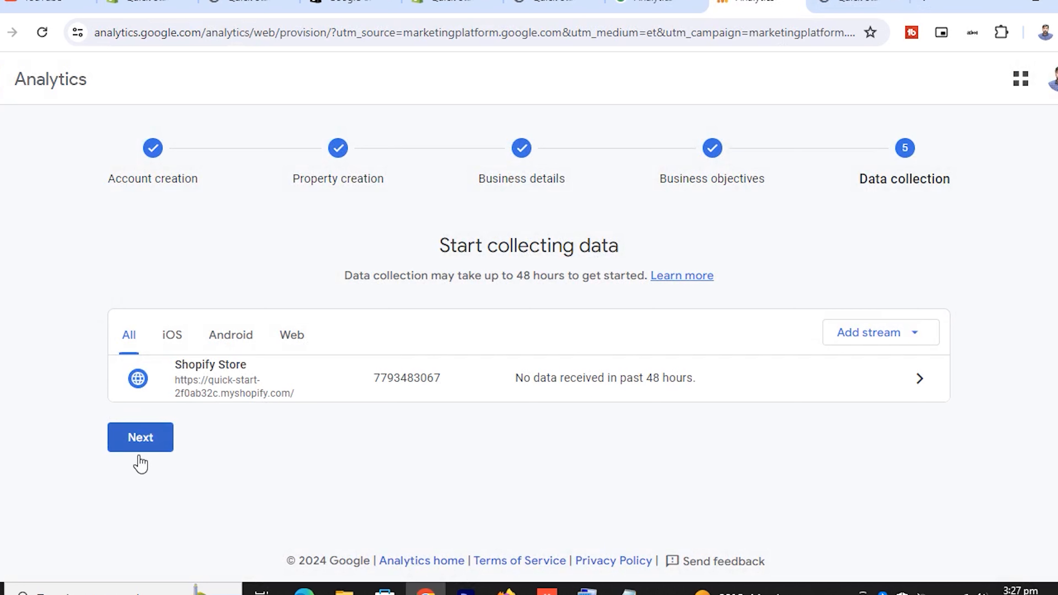
{"action": "left_click", "coordinate": [128, 446]}
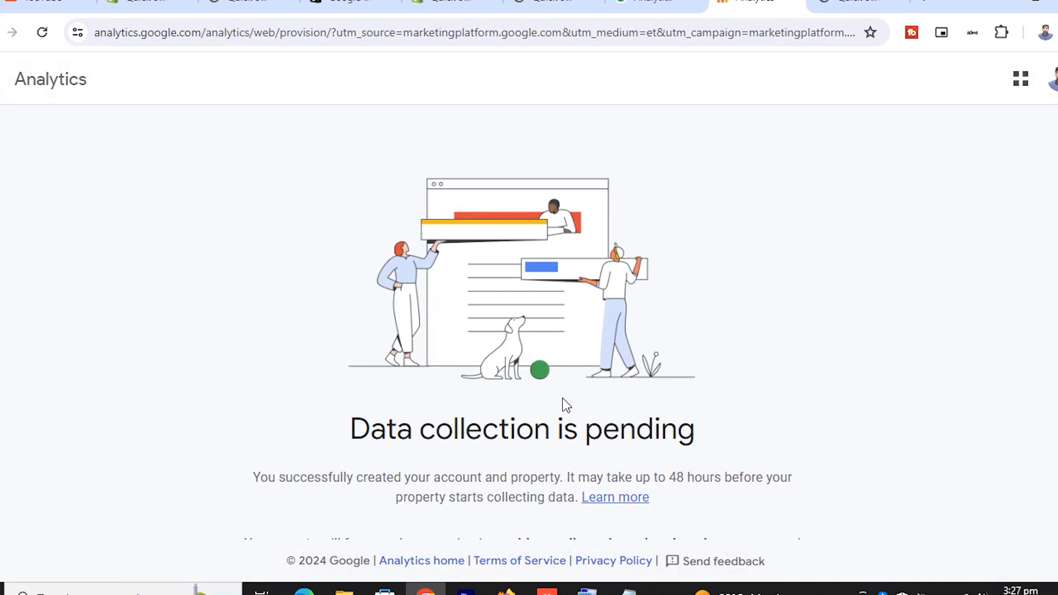
{"action": "scroll", "coordinate": [566, 404], "scroll_direction": "down", "scroll_amount": 4}
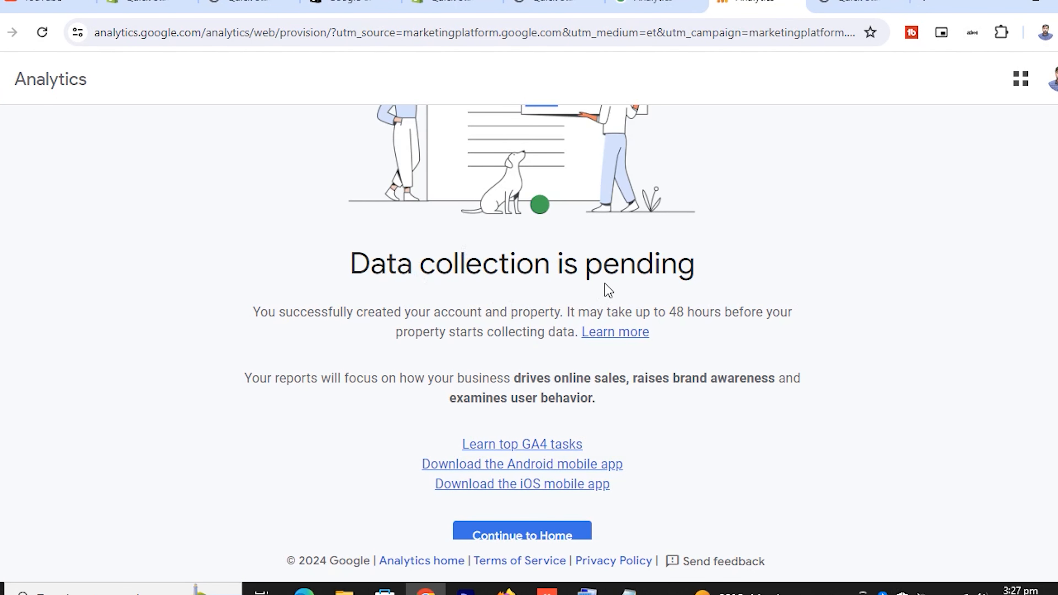
{"action": "scroll", "coordinate": [573, 278], "scroll_direction": "down", "scroll_amount": 1}
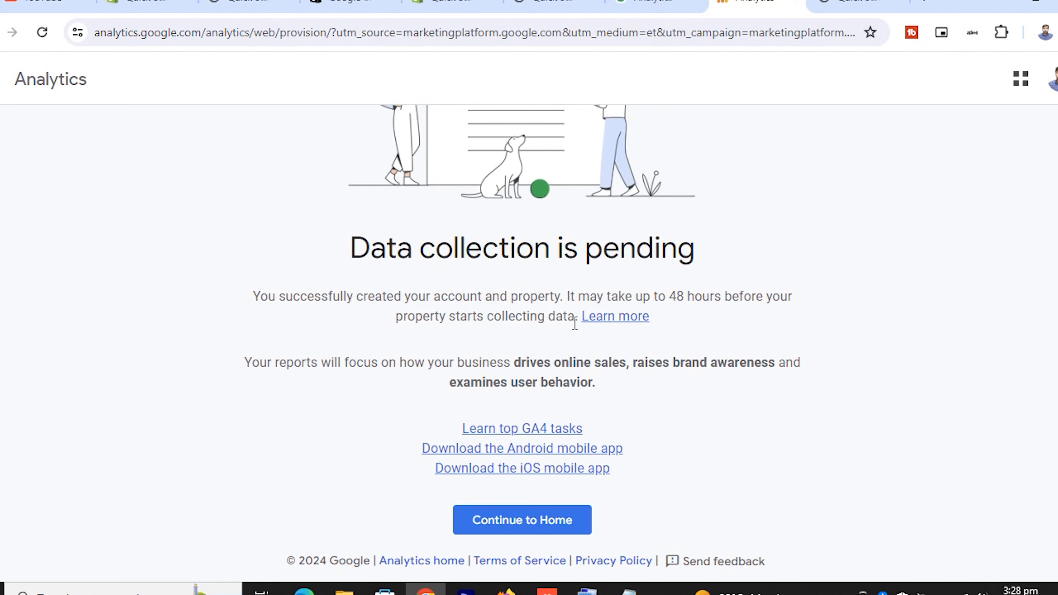
{"action": "left_click_drag", "start_coordinate": [488, 313], "coordinate": [565, 317]}
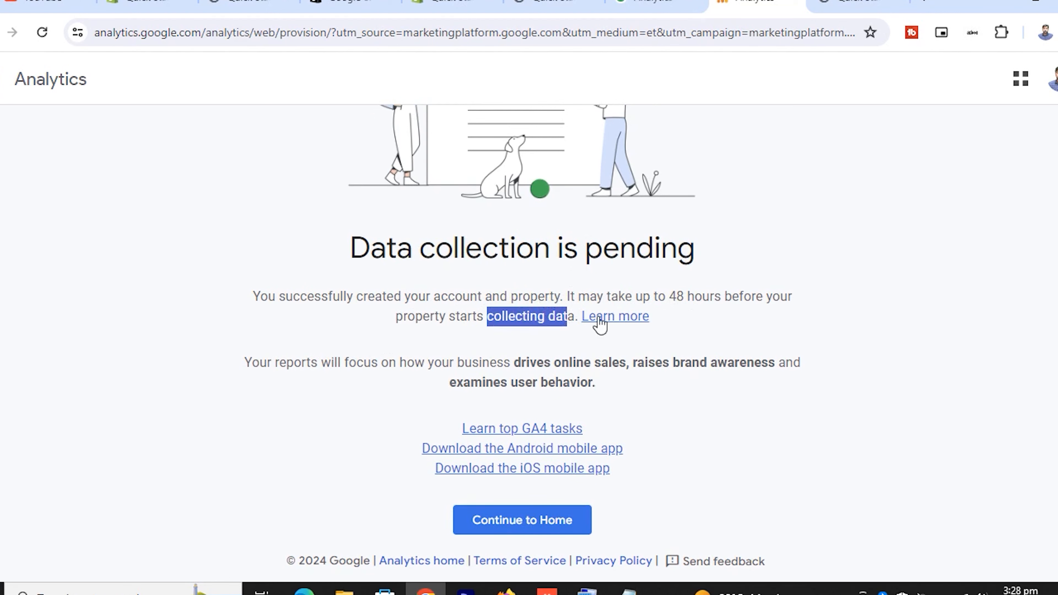
{"action": "left_click_drag", "start_coordinate": [668, 297], "coordinate": [725, 300]}
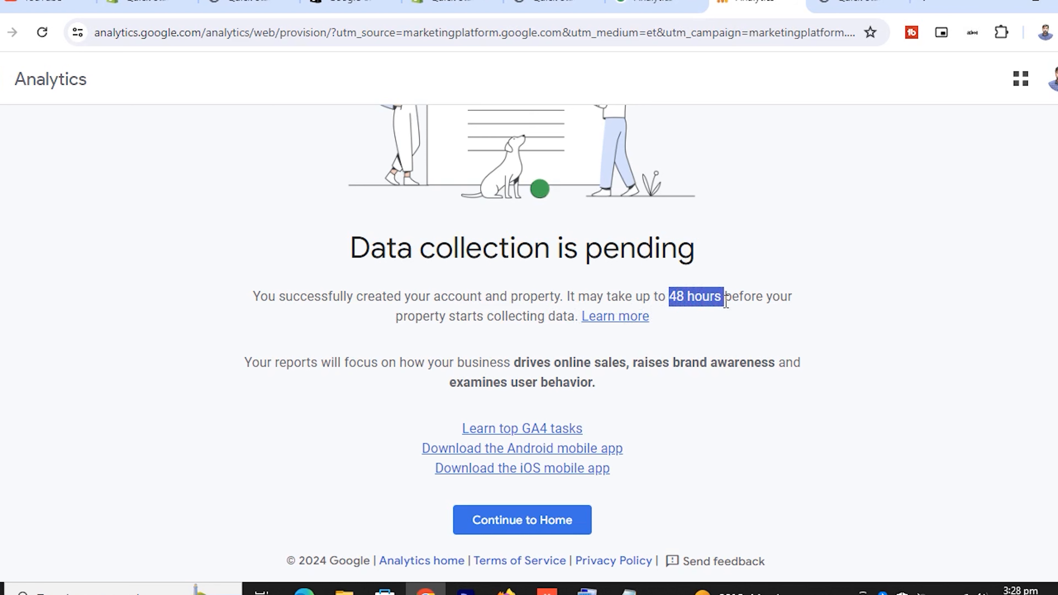
{"action": "left_click", "coordinate": [741, 456]}
{"action": "left_click", "coordinate": [495, 534]}
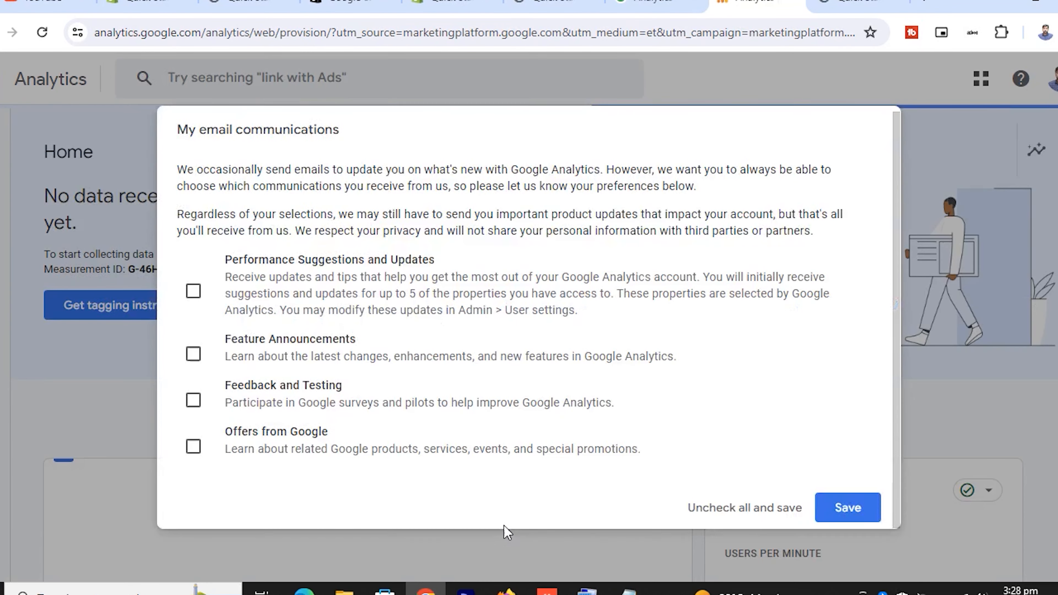
- Enable all email communications: Performance Suggestions and Updates, Feature Announcements, Feedback and Testing, and Offers from Google, and save
{"action": "left_click", "coordinate": [193, 290]}
{"action": "left_click", "coordinate": [194, 353]}
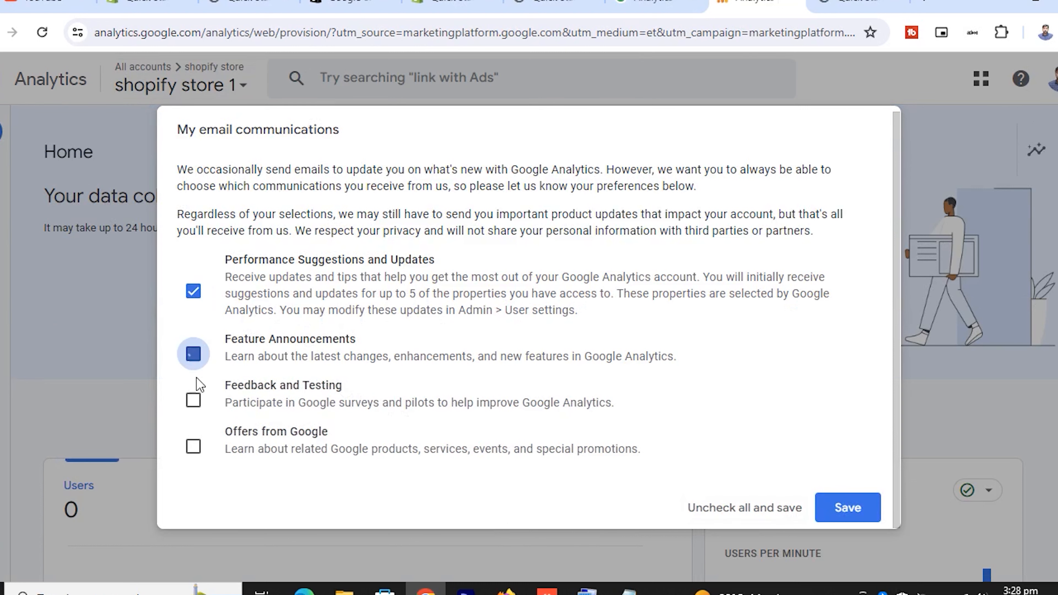
{"action": "left_click", "coordinate": [192, 400]}
{"action": "left_click", "coordinate": [193, 446]}
{"action": "left_click", "coordinate": [847, 512]}
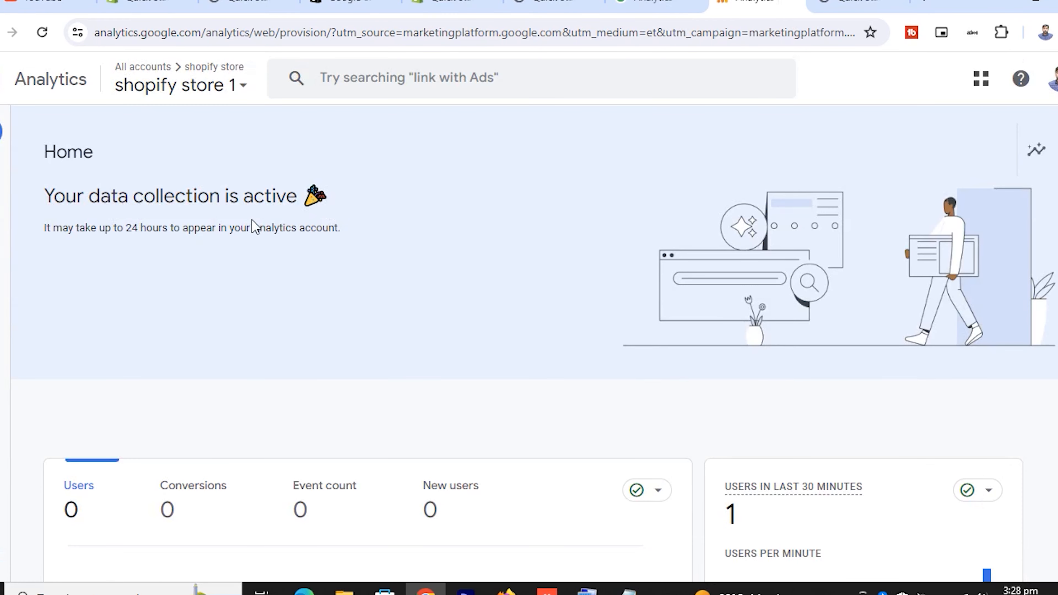
- Examine the users, conversions and events overview and the users in the last 30 minutes on the Analytics Home page
{"action": "scroll", "coordinate": [748, 455], "scroll_direction": "down", "scroll_amount": 4}
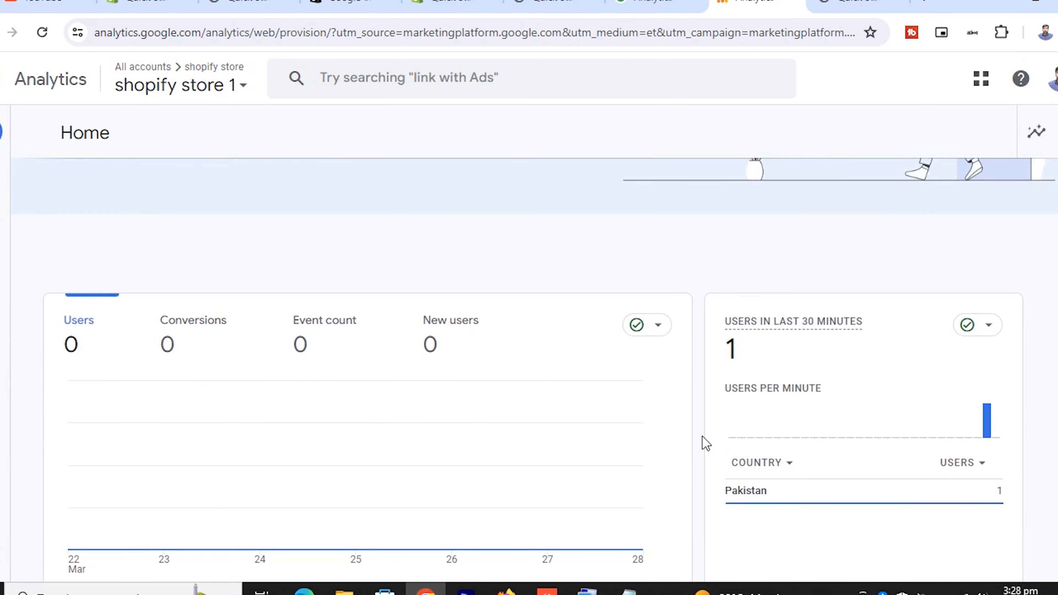
{"action": "mouse_move", "coordinate": [985, 433]}
{"action": "scroll", "coordinate": [904, 484], "scroll_direction": "down", "scroll_amount": 2}
{"action": "scroll", "coordinate": [906, 486], "scroll_direction": "down", "scroll_amount": 7}
{"action": "scroll", "coordinate": [905, 484], "scroll_direction": "up", "scroll_amount": 8}
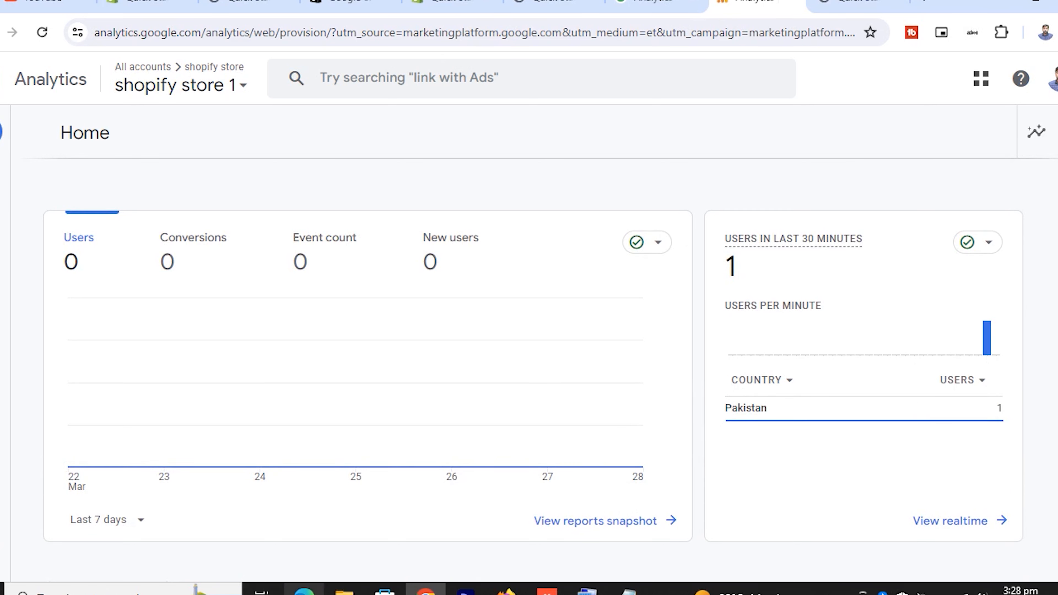
- Copy the storefront URL quick-start-2f0ab32c.myshopify.com from the open store page and load it in Microsoft Edge
{"action": "left_click", "coordinate": [303, 589]}
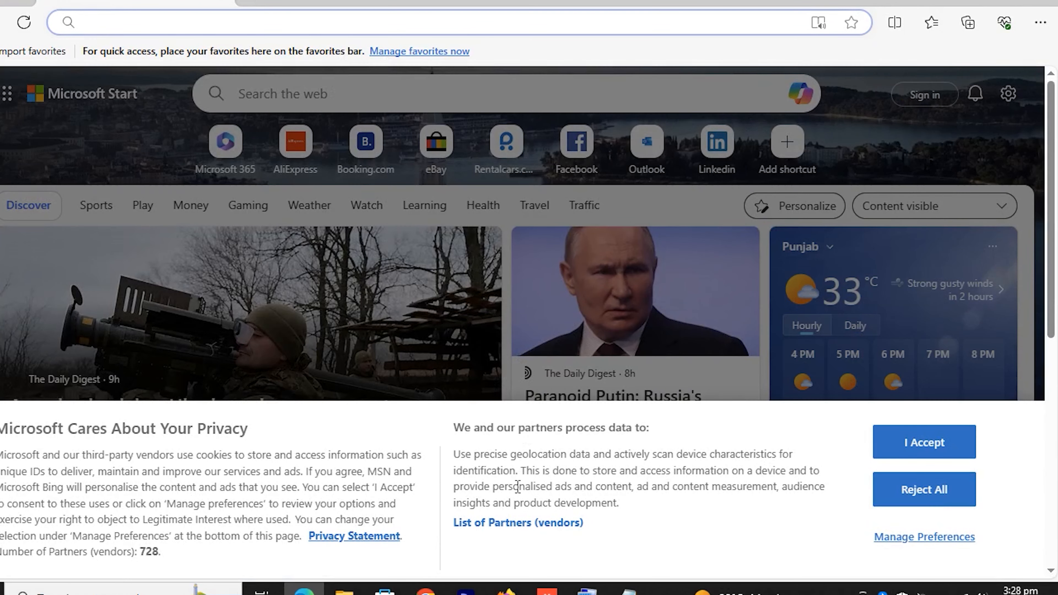
{"action": "left_click", "coordinate": [425, 589]}
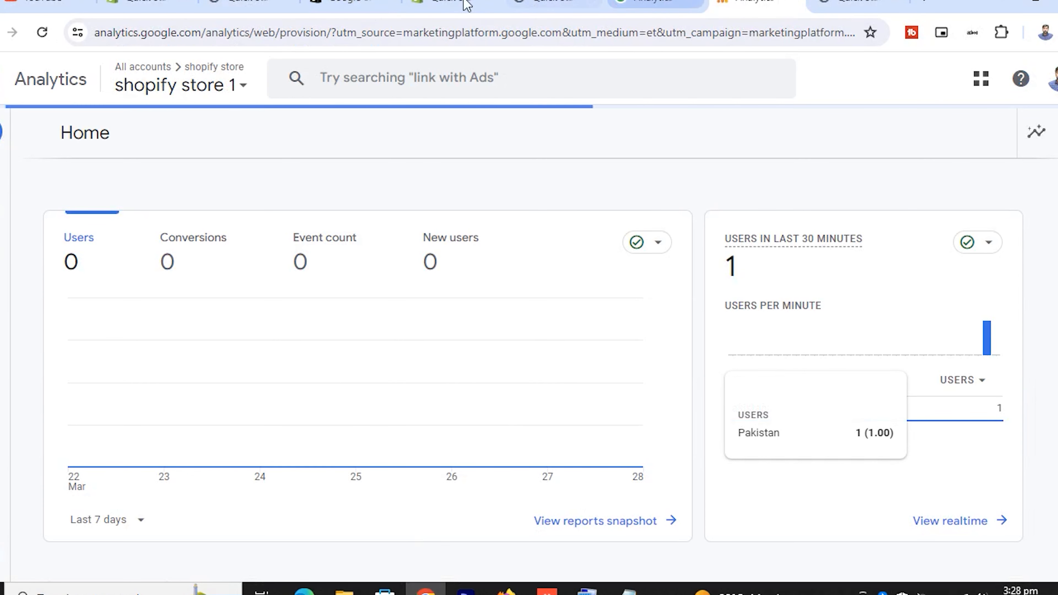
{"action": "left_click", "coordinate": [851, 4]}
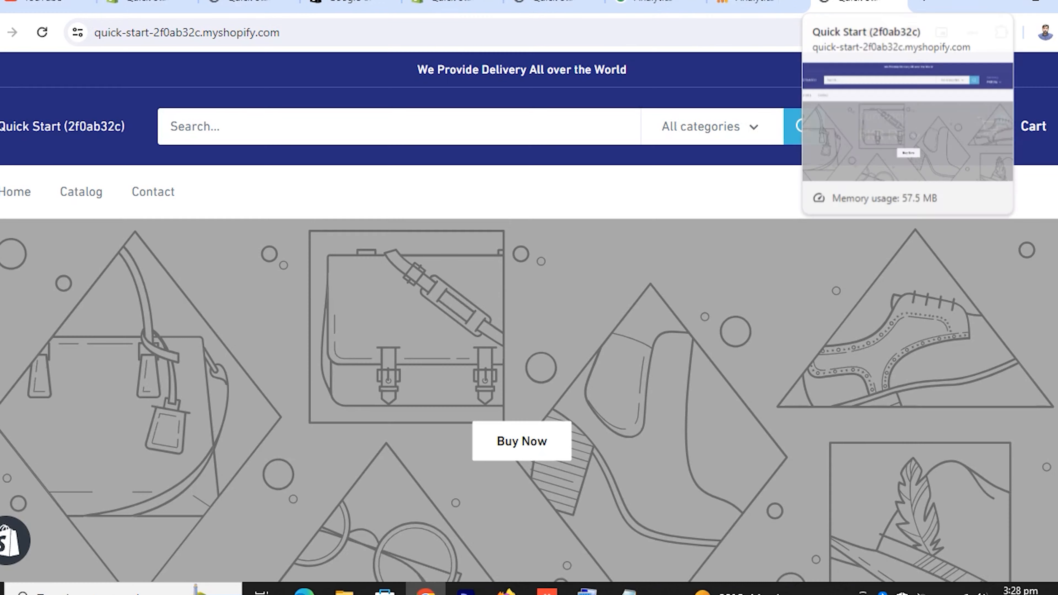
{"action": "left_click", "coordinate": [333, 28]}
{"action": "key", "text": "ctrl+c"}
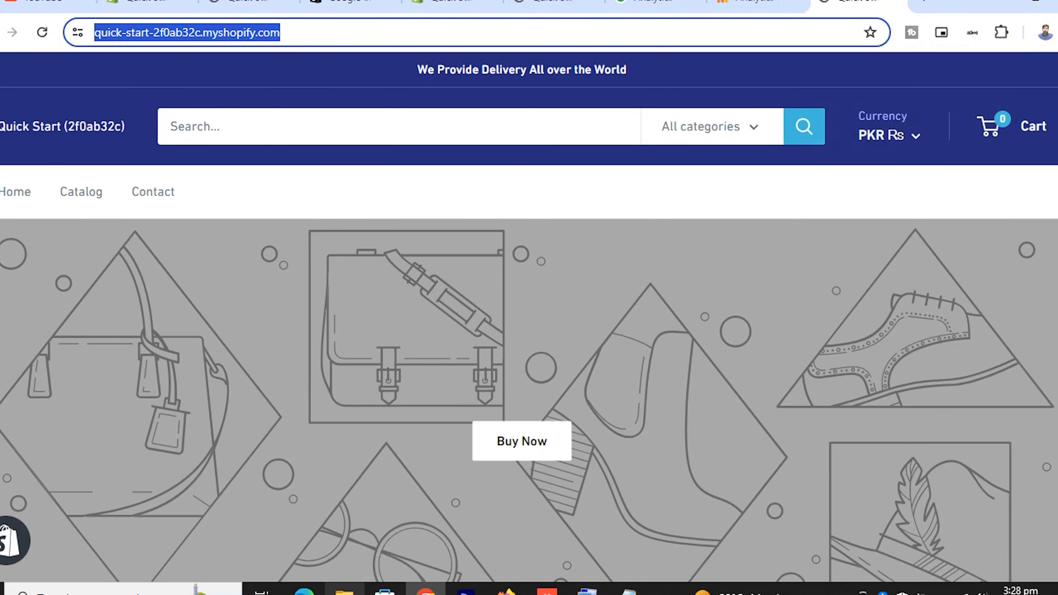
{"action": "left_click", "coordinate": [304, 589]}
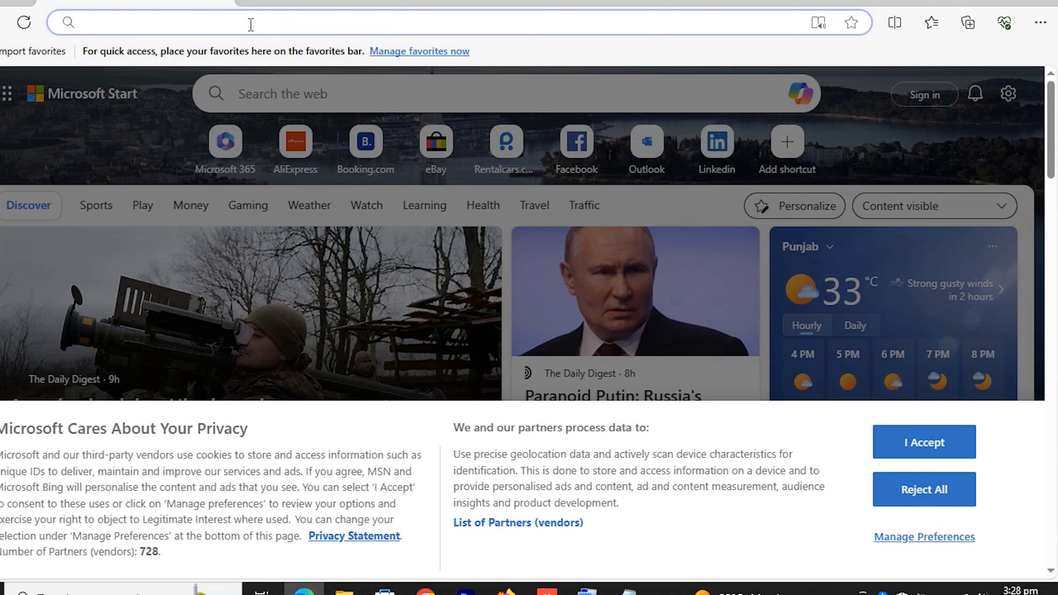
{"action": "key", "text": "ctrl+v"}
{"action": "key", "text": "Return"}
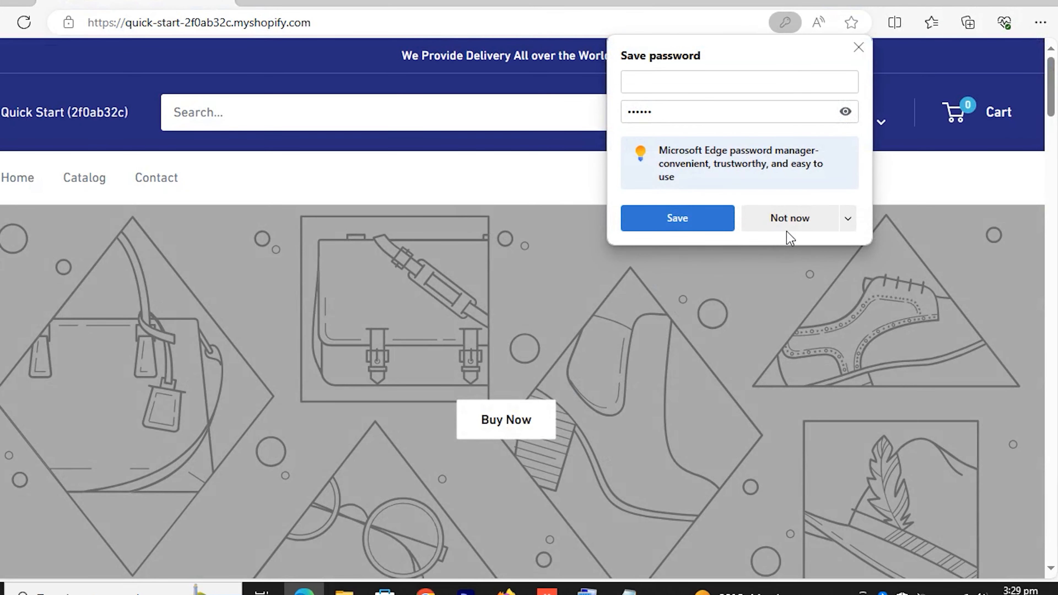
- Decline saving the store password in Edge and browse the storefront's featured products and collections as a visitor
{"action": "left_click", "coordinate": [787, 221]}
{"action": "scroll", "coordinate": [460, 368], "scroll_direction": "down", "scroll_amount": 10}
{"action": "scroll", "coordinate": [460, 368], "scroll_direction": "up", "scroll_amount": 10}
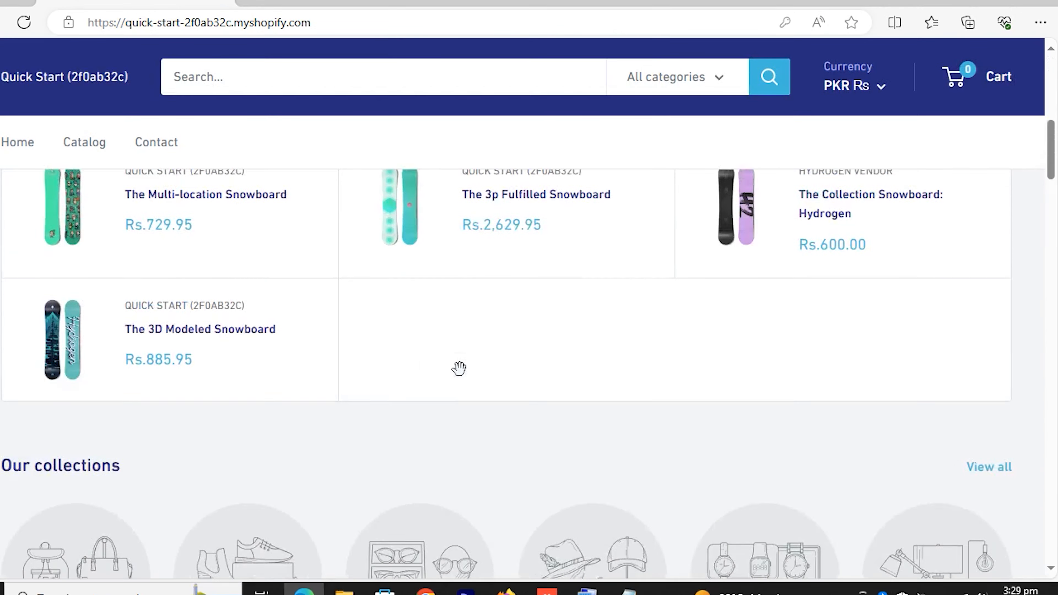
{"action": "scroll", "coordinate": [402, 396], "scroll_direction": "down", "scroll_amount": 10}
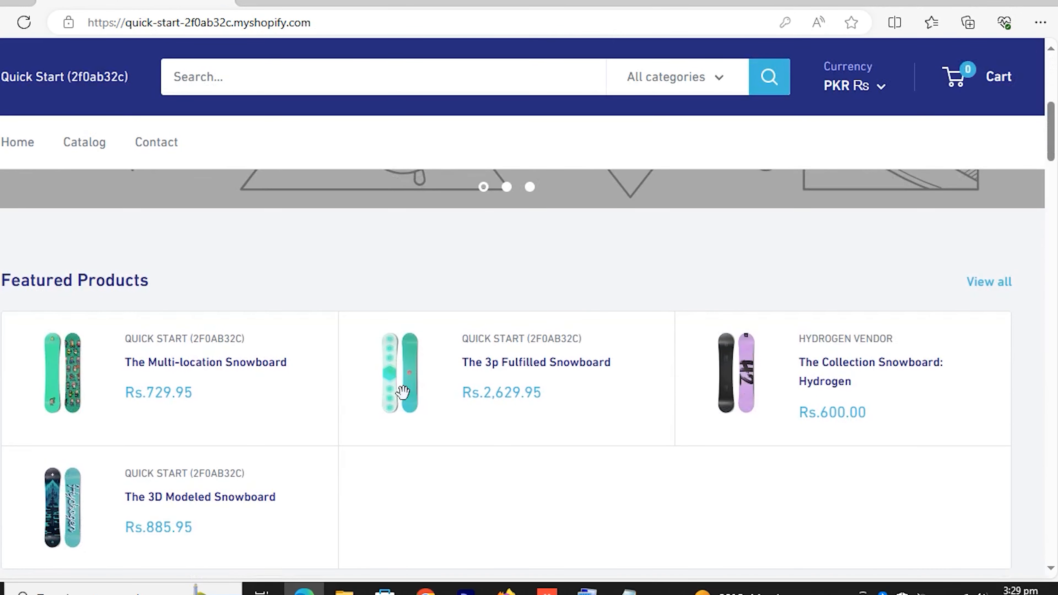
- Open The Multi-location Snowboard from the featured products and view its product page as a visitor
{"action": "left_click", "coordinate": [179, 373]}
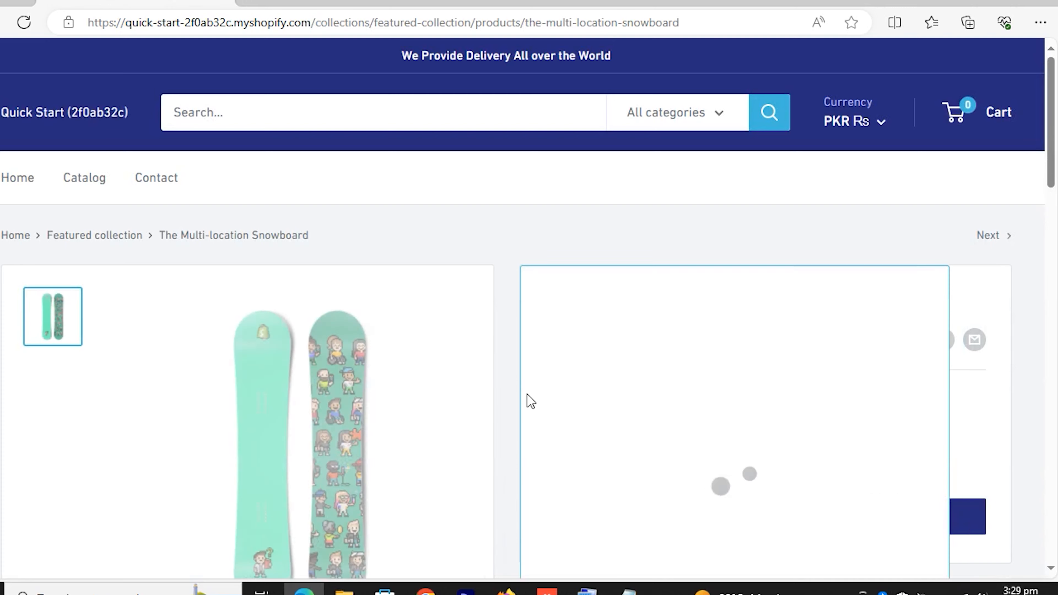
{"action": "scroll", "coordinate": [642, 331], "scroll_direction": "down", "scroll_amount": 5}
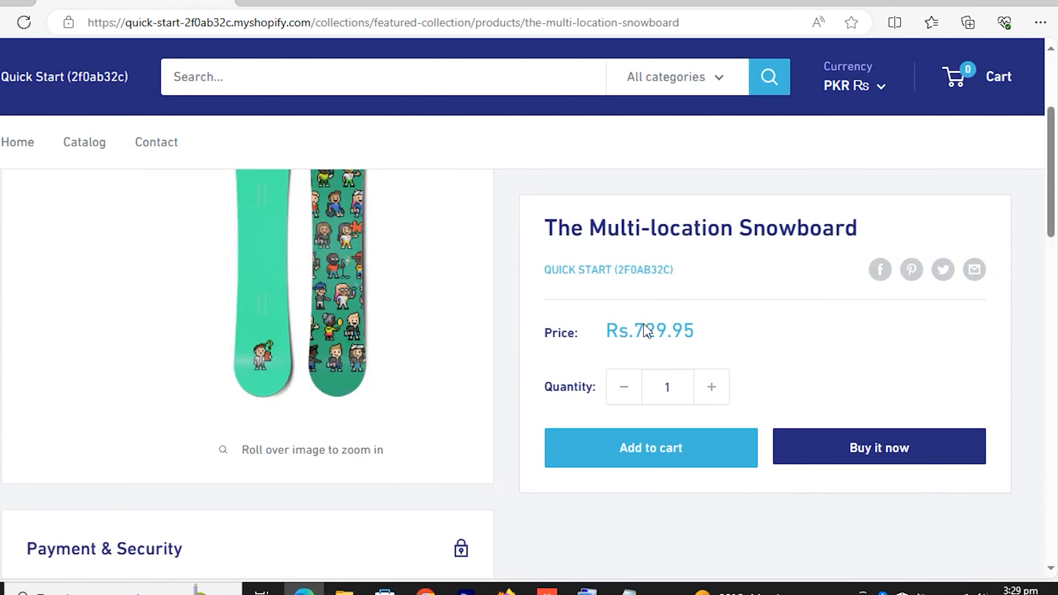
{"action": "scroll", "coordinate": [642, 331], "scroll_direction": "up", "scroll_amount": 5}
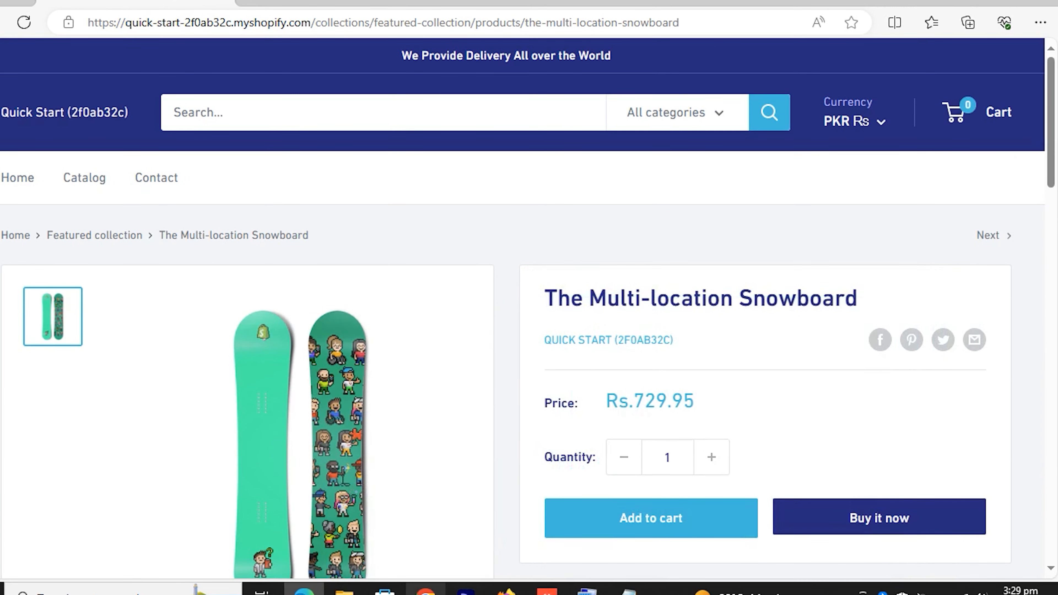
- Switch to Google Analytics in Chrome, reload the Home page and check the users in the last 30 minutes by country
{"action": "left_click", "coordinate": [425, 589]}
{"action": "left_click", "coordinate": [753, 4]}
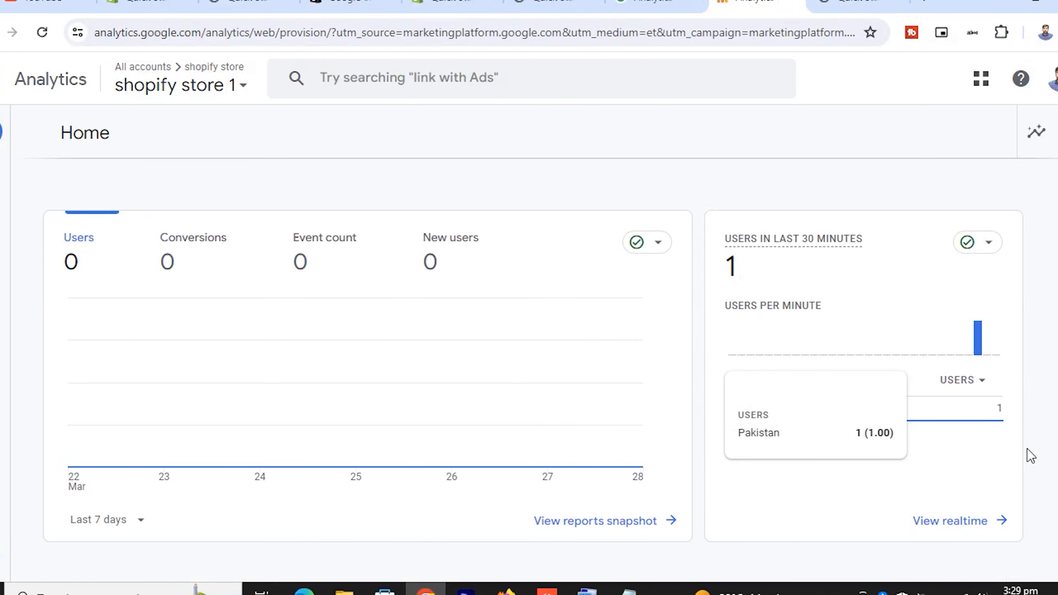
{"action": "left_click", "coordinate": [42, 32]}
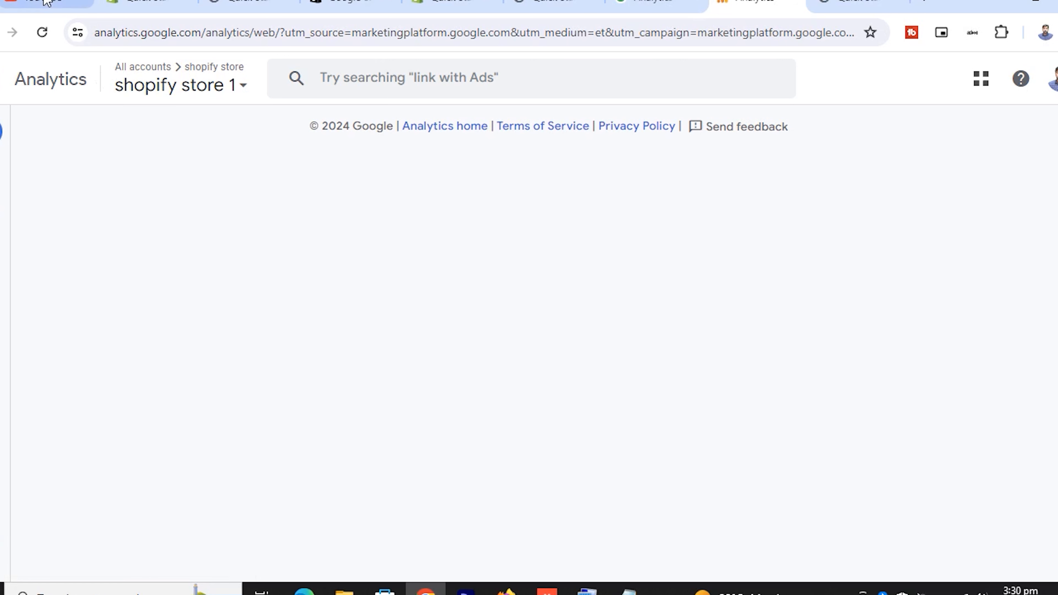
{"action": "left_click", "coordinate": [41, 33]}
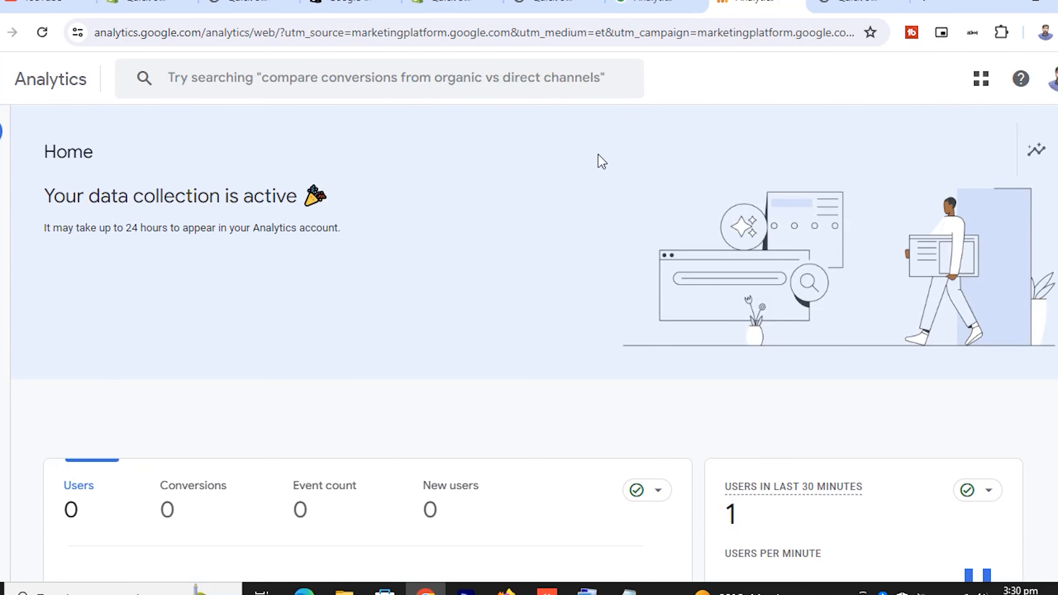
{"action": "scroll", "coordinate": [788, 219], "scroll_direction": "down", "scroll_amount": 4}
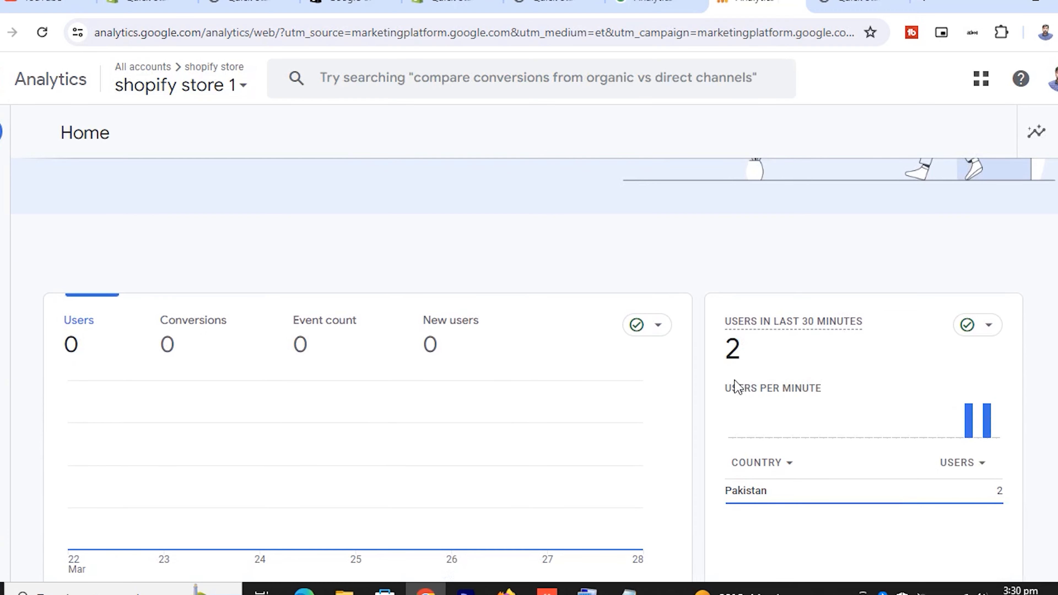
{"action": "scroll", "coordinate": [788, 383], "scroll_direction": "down", "scroll_amount": 2}
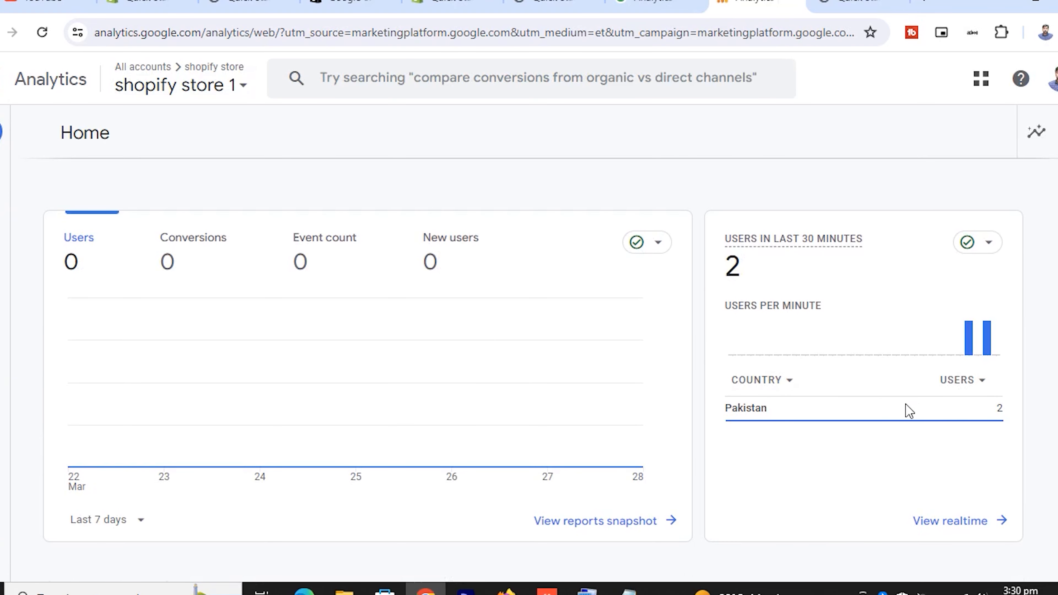
{"action": "mouse_move", "coordinate": [997, 407]}
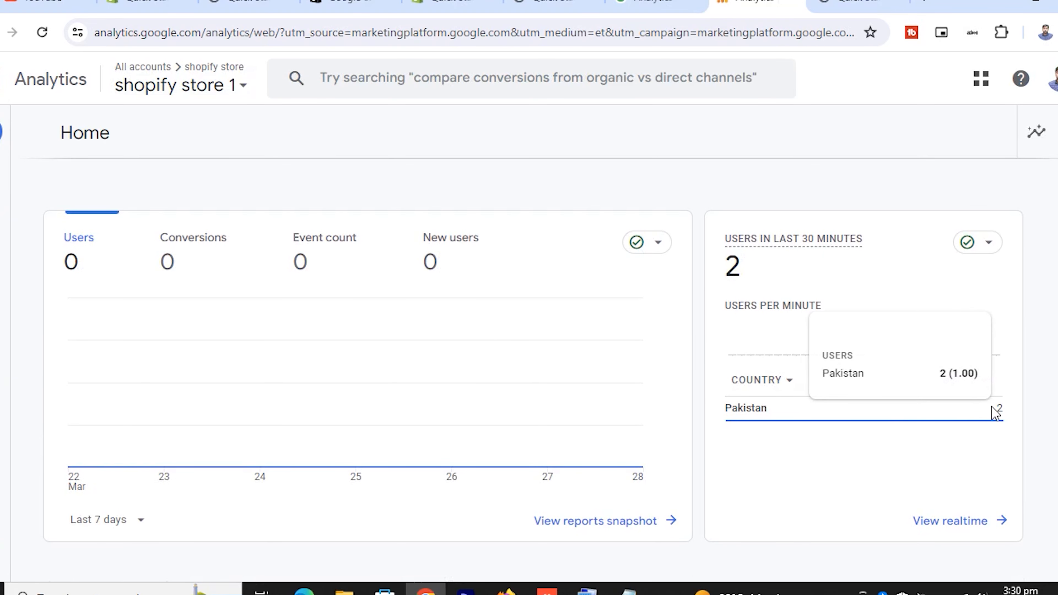
- Open the Realtime overview, dismiss the notice about moved reports, and examine the users, page views and event counts
{"action": "left_click", "coordinate": [958, 526]}
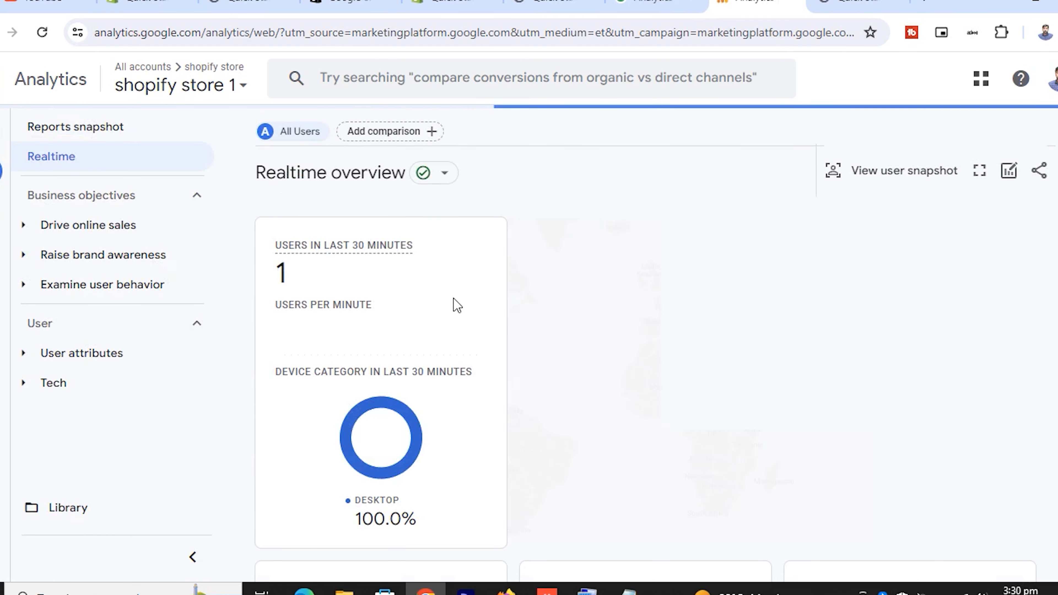
{"action": "scroll", "coordinate": [415, 300], "scroll_direction": "down", "scroll_amount": 4}
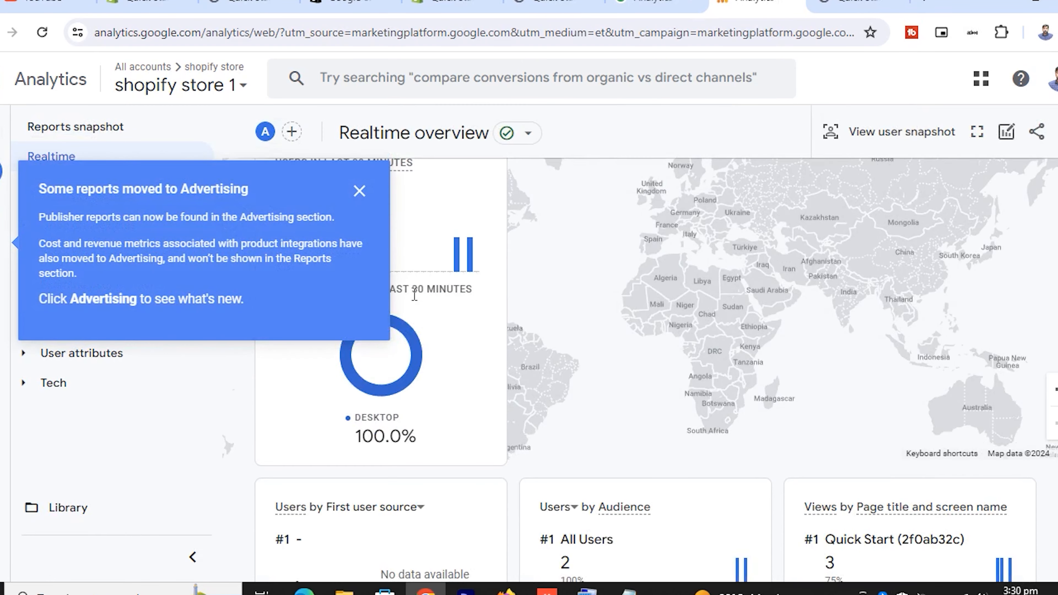
{"action": "scroll", "coordinate": [415, 300], "scroll_direction": "down", "scroll_amount": 2}
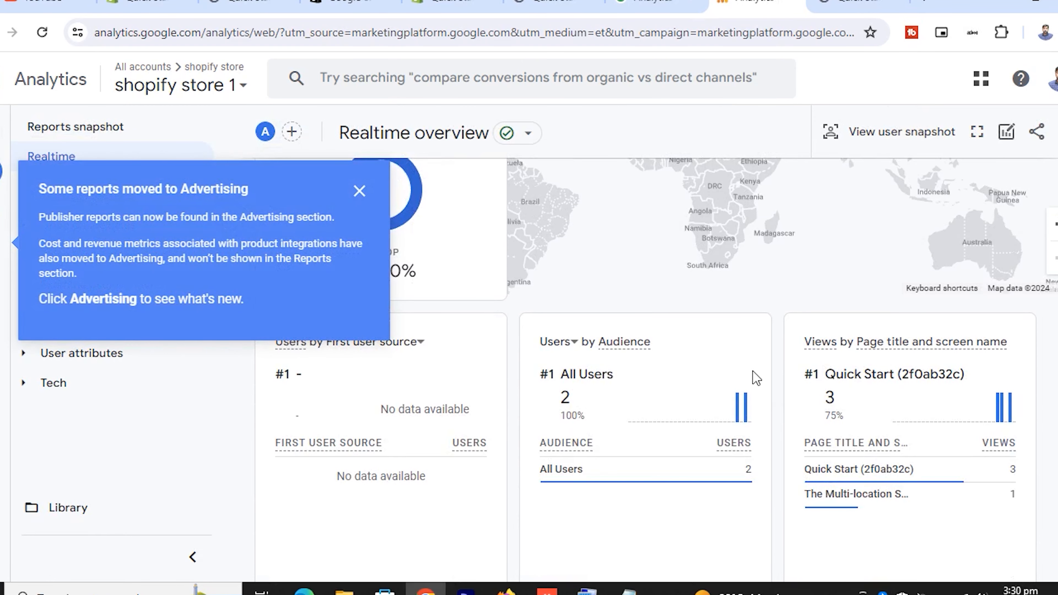
{"action": "left_click", "coordinate": [359, 190]}
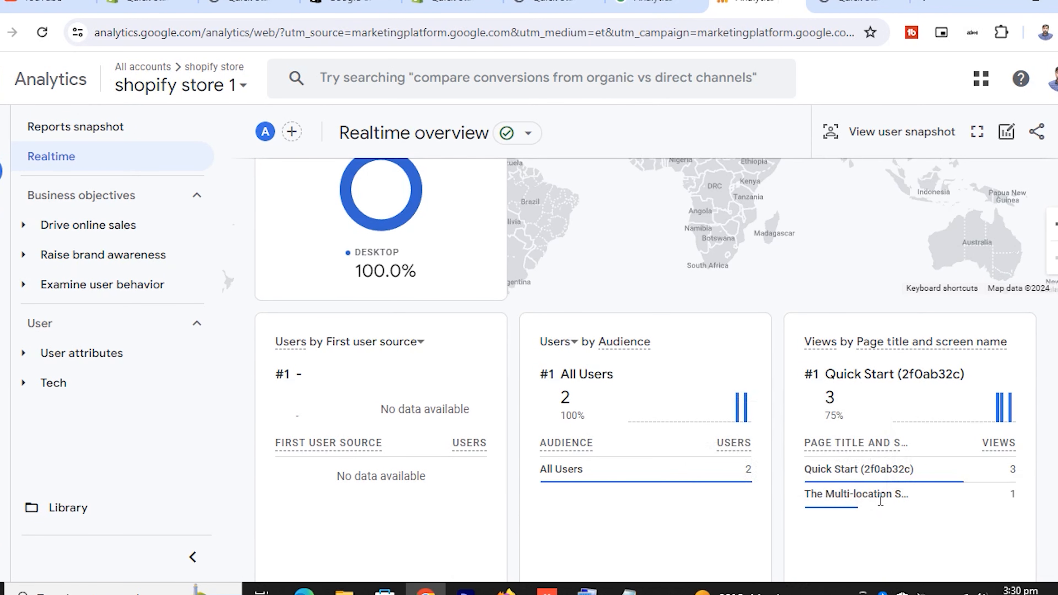
{"action": "mouse_move", "coordinate": [865, 470]}
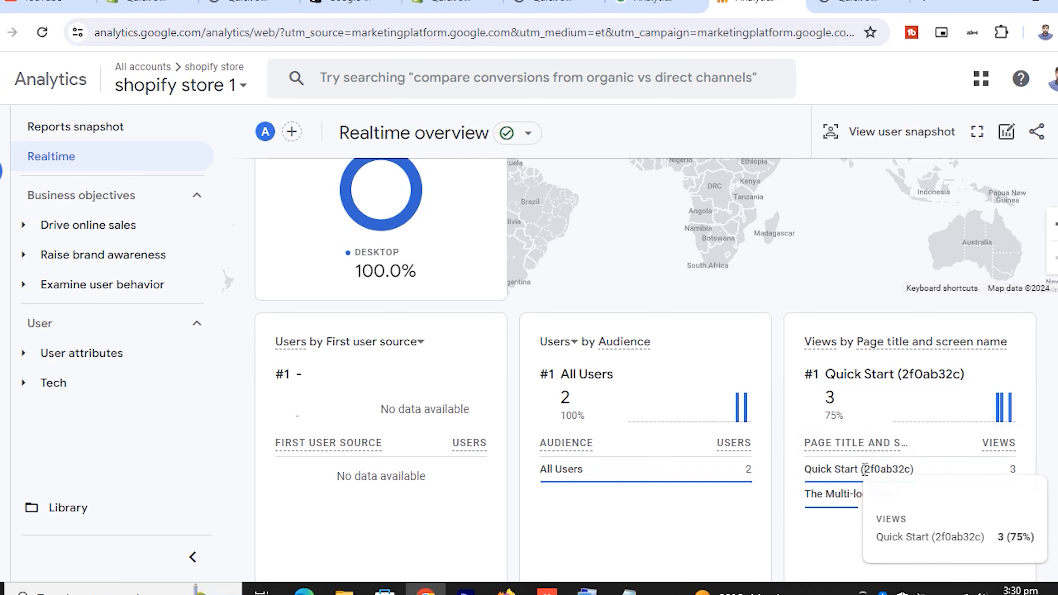
{"action": "scroll", "coordinate": [864, 469], "scroll_direction": "up", "scroll_amount": 5}
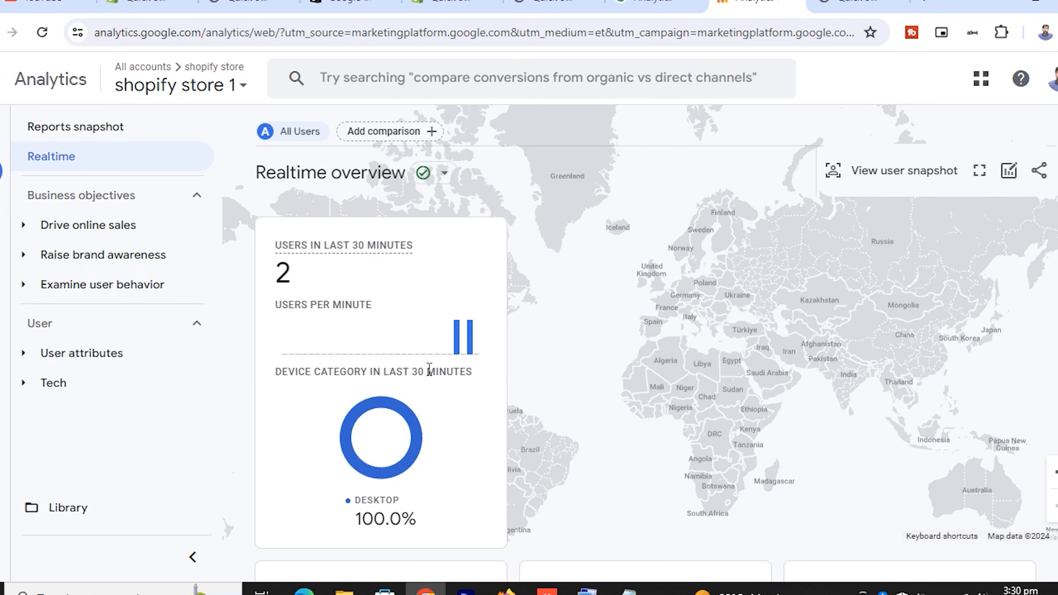
{"action": "scroll", "coordinate": [433, 367], "scroll_direction": "down", "scroll_amount": 15}
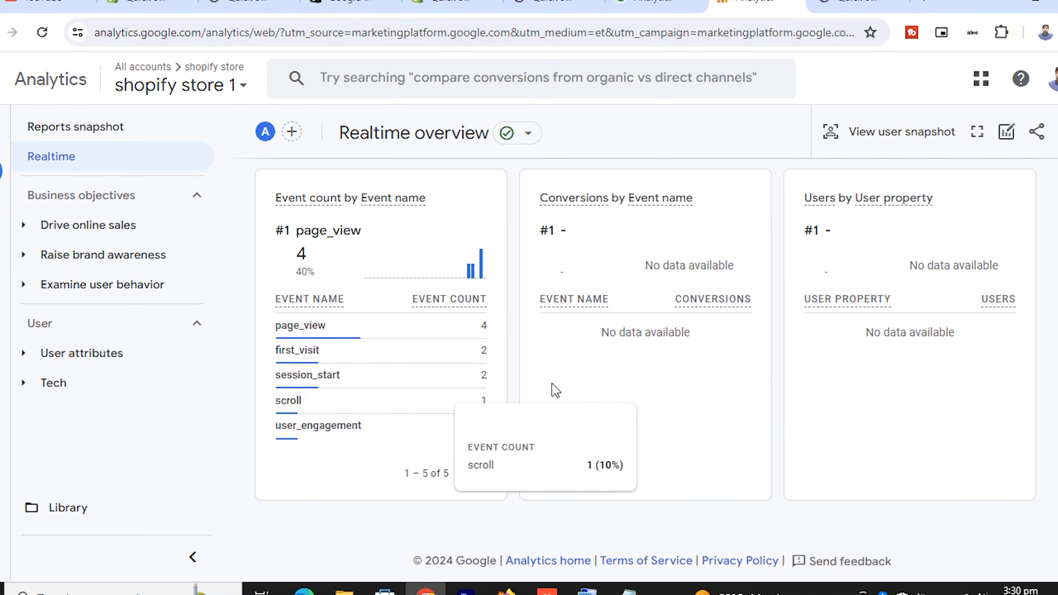
{"action": "scroll", "coordinate": [553, 416], "scroll_direction": "up", "scroll_amount": 4}
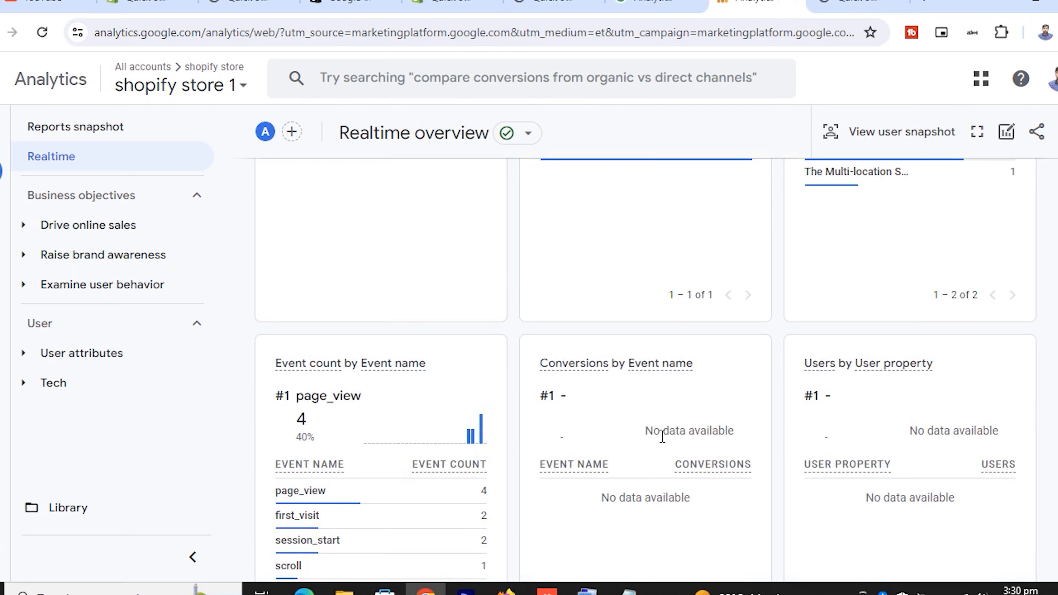
{"action": "scroll", "coordinate": [661, 432], "scroll_direction": "up", "scroll_amount": 5}
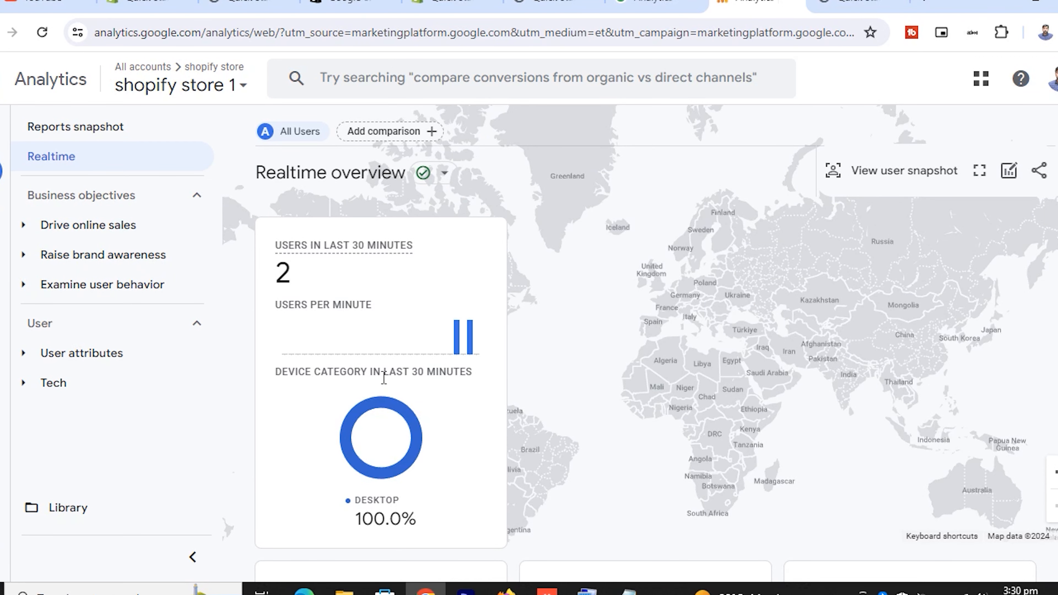
- Search the web for google analytics in place of the open Google Marketing Platform page
{"action": "left_click", "coordinate": [654, 3]}
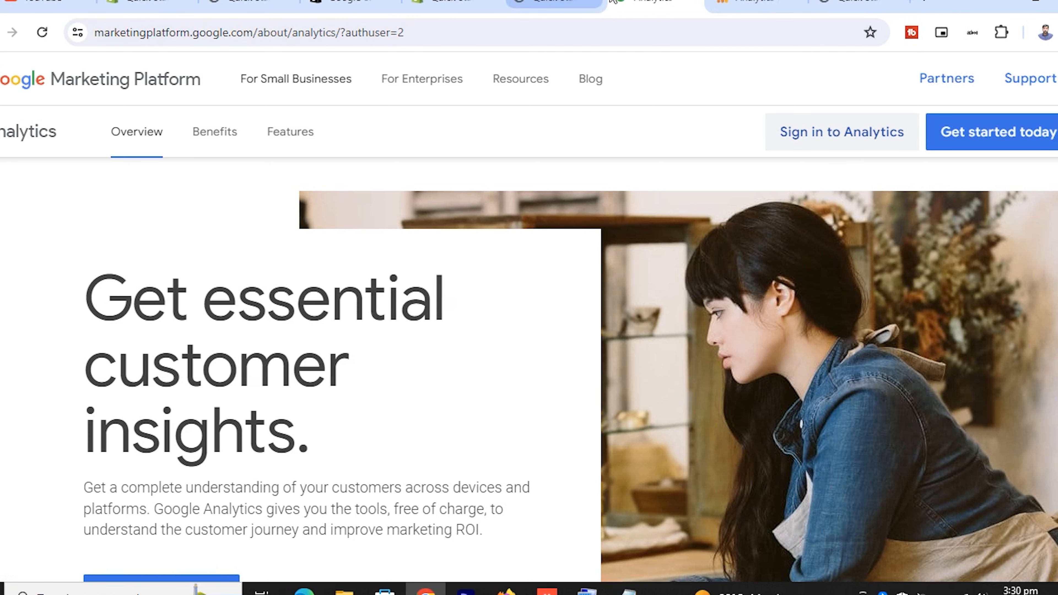
{"action": "left_click", "coordinate": [326, 33]}
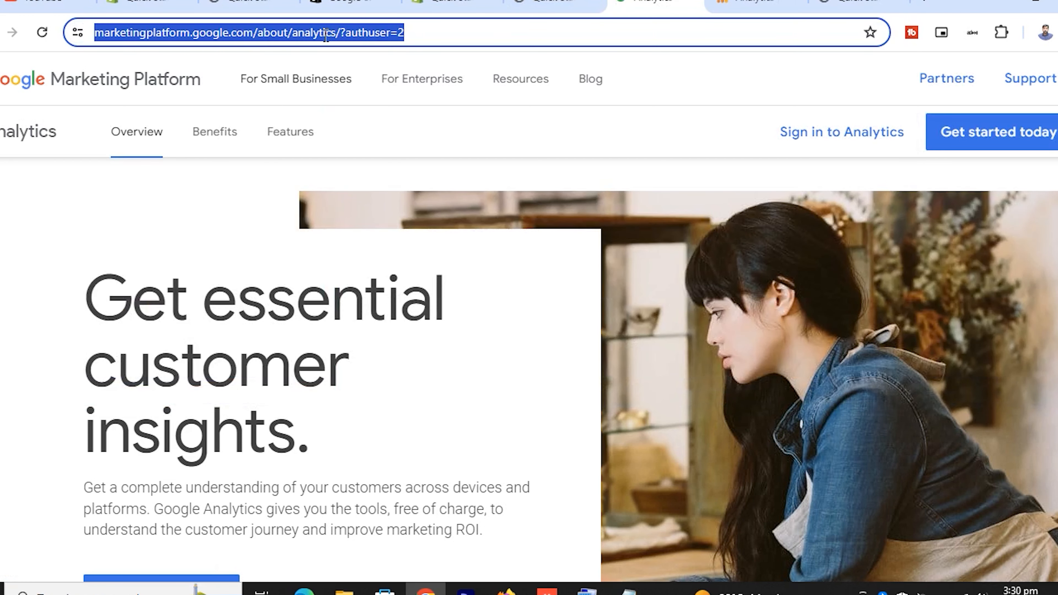
{"action": "type", "text": "google analytics"}
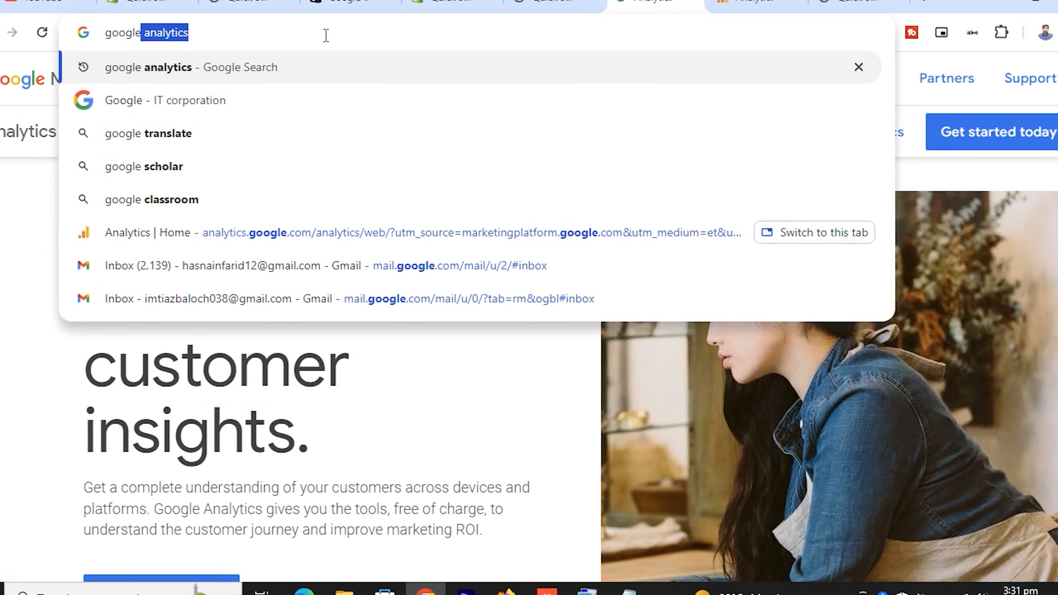
{"action": "key", "text": "Return"}
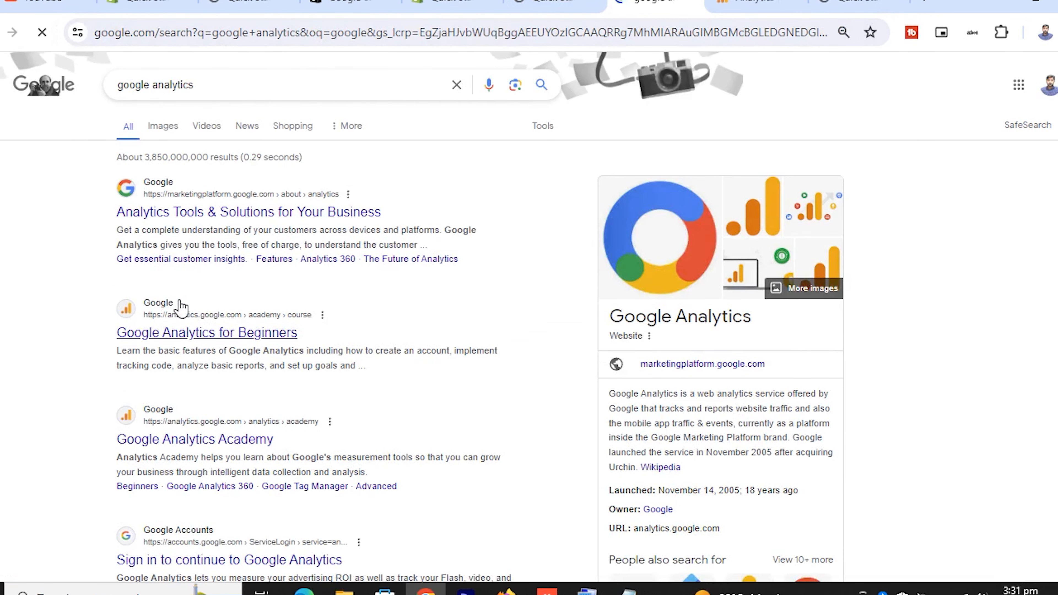
- Shorten the search query to google and open the google.com.pk homepage from the results
{"action": "left_click_drag", "start_coordinate": [155, 82], "coordinate": [314, 89]}
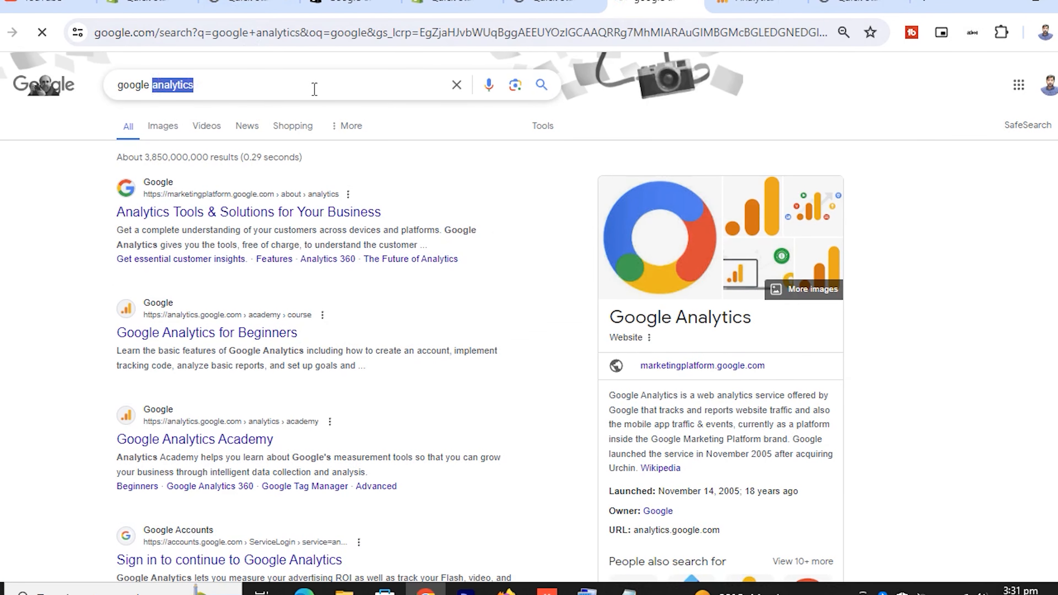
{"action": "key", "text": "BackSpace"}
{"action": "key", "text": "Return"}
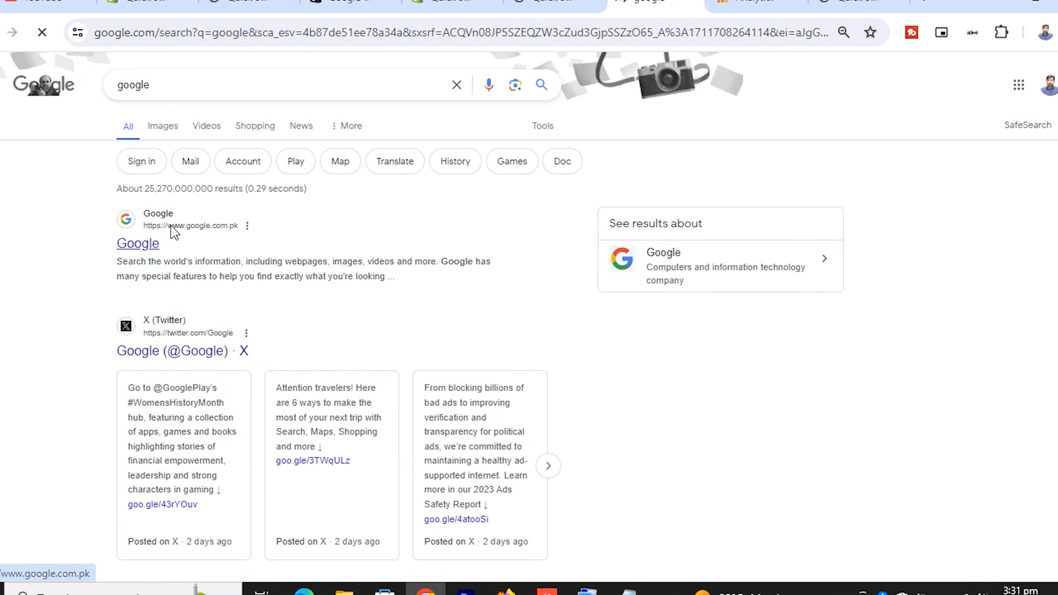
{"action": "left_click", "coordinate": [171, 230]}
- Search for google search console, open the Google Search Console Tools page and start Search Console
{"action": "type", "text": "google sea"}
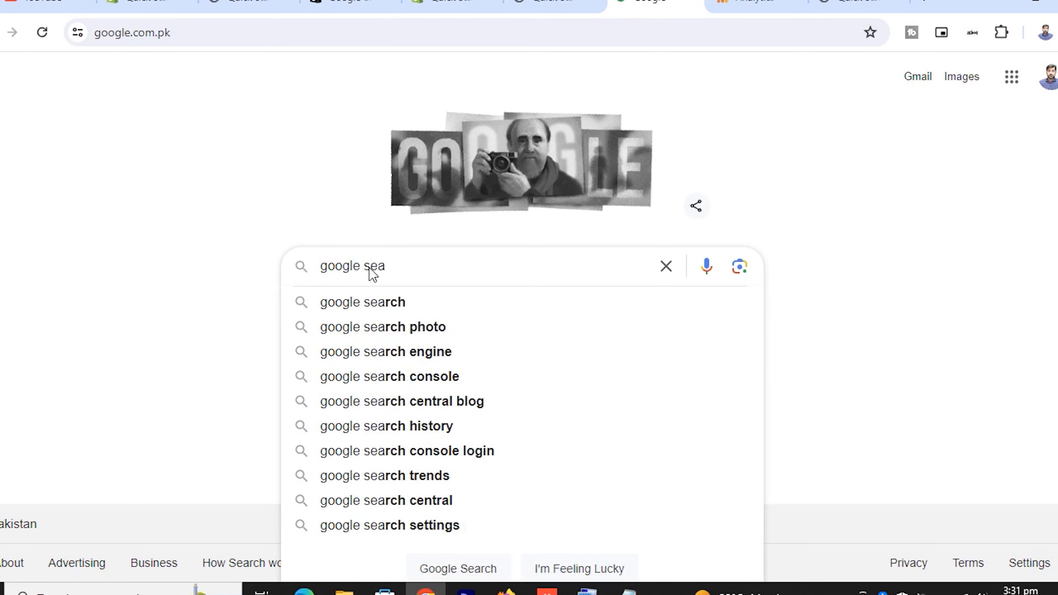
{"action": "type", "text": "rch"}
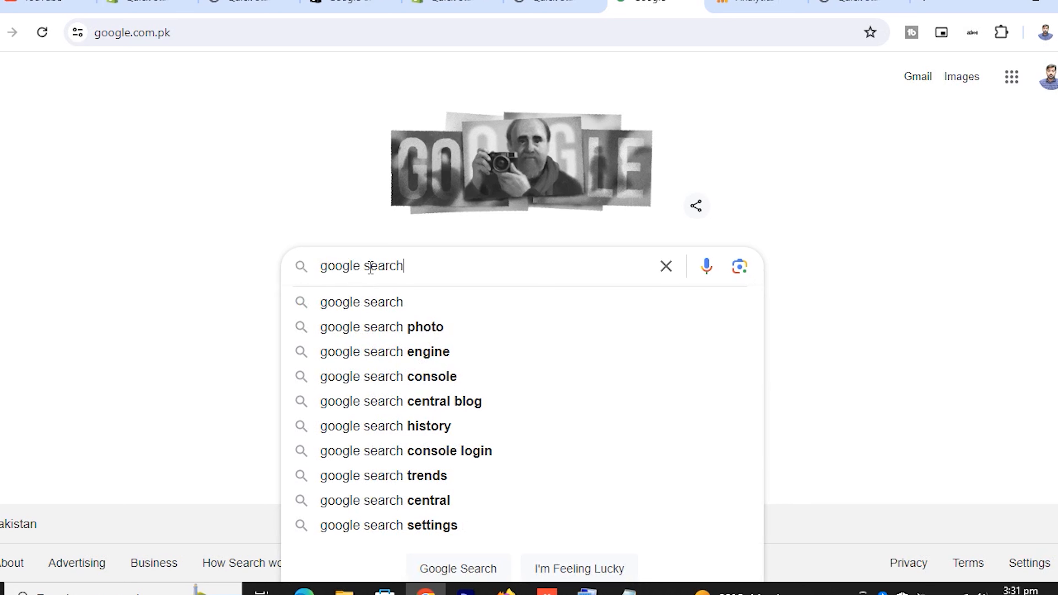
{"action": "left_click", "coordinate": [425, 377]}
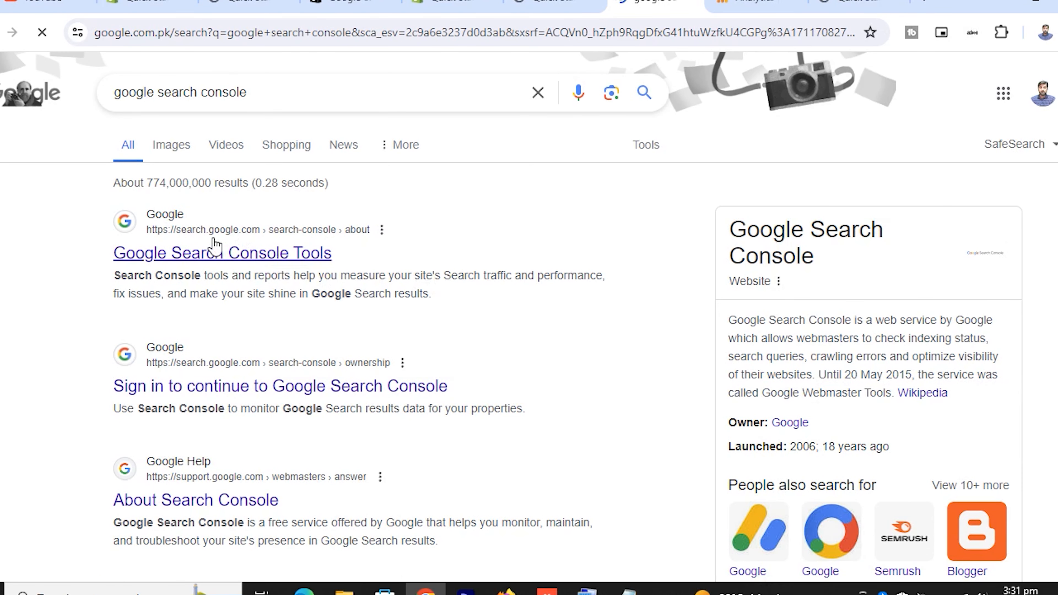
{"action": "left_click", "coordinate": [294, 253]}
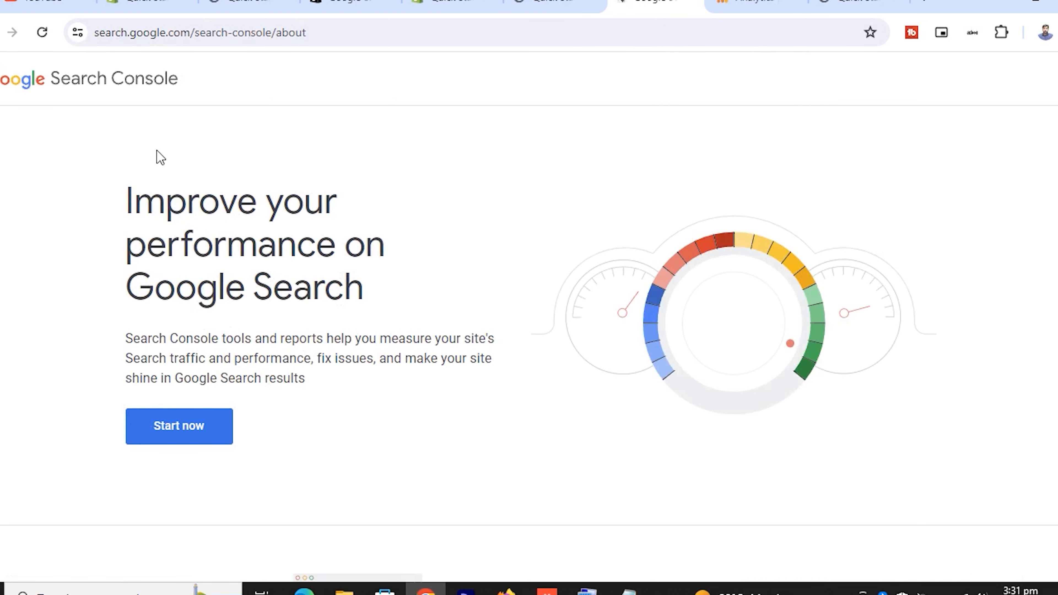
{"action": "left_click", "coordinate": [204, 438]}
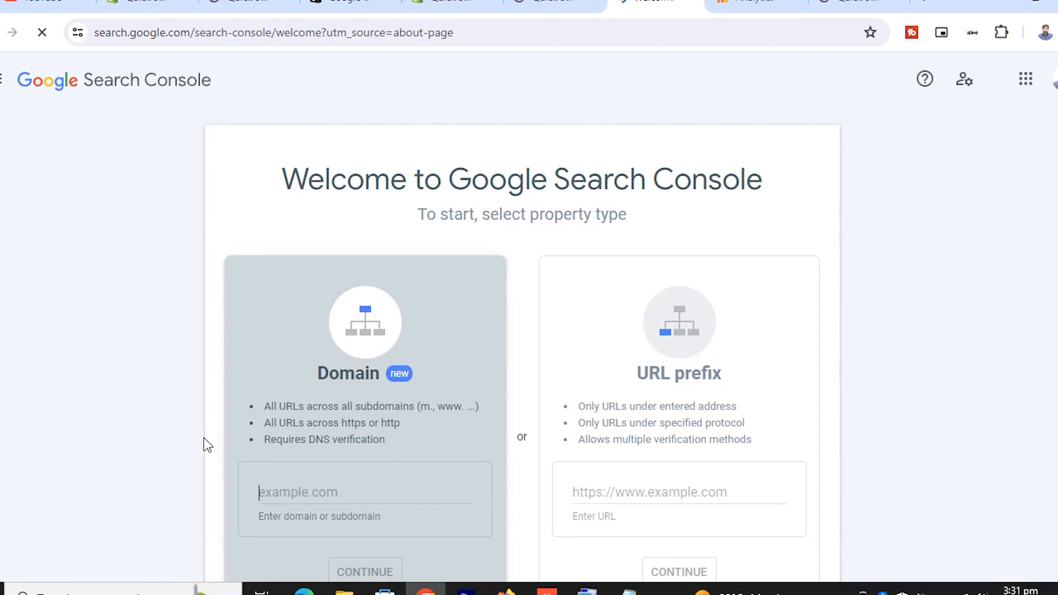
- Begin a URL prefix property in Search Console and go to the open storefront page to pick up its URL
{"action": "scroll", "coordinate": [416, 460], "scroll_direction": "down", "scroll_amount": 2}
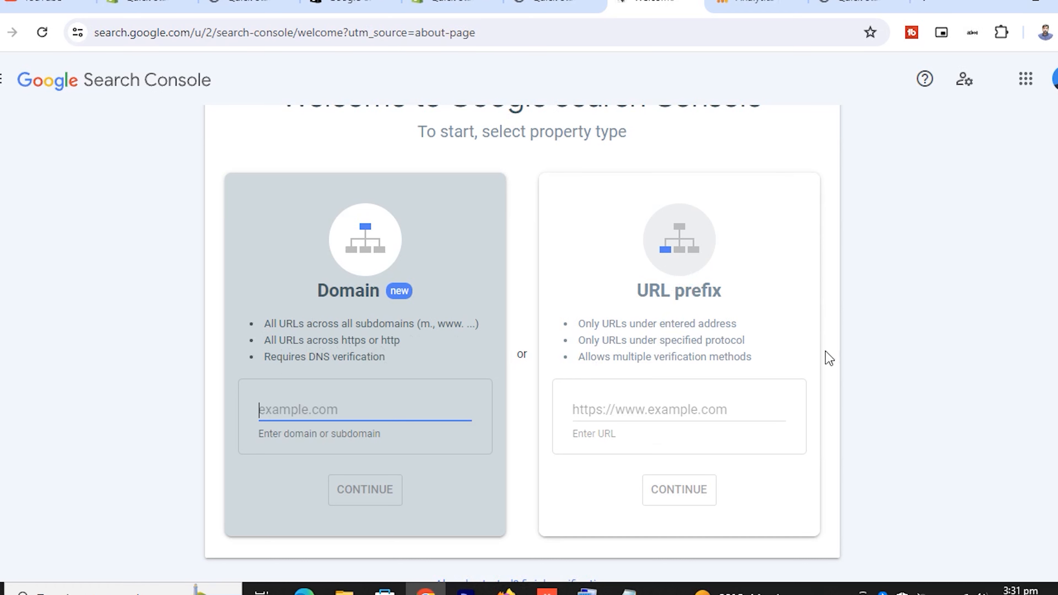
{"action": "left_click", "coordinate": [651, 420]}
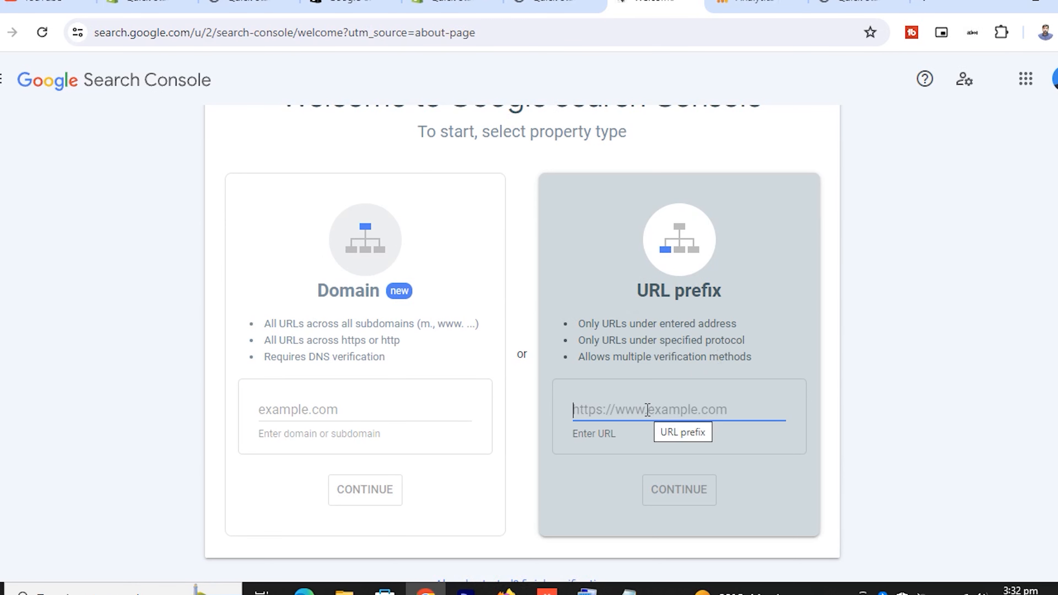
{"action": "left_click", "coordinate": [553, 3]}
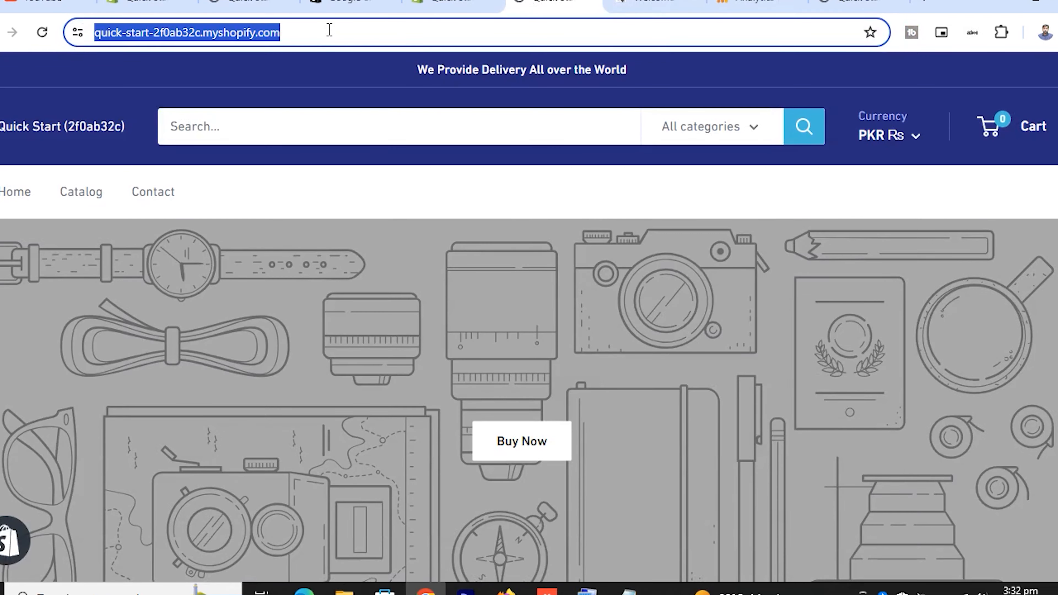